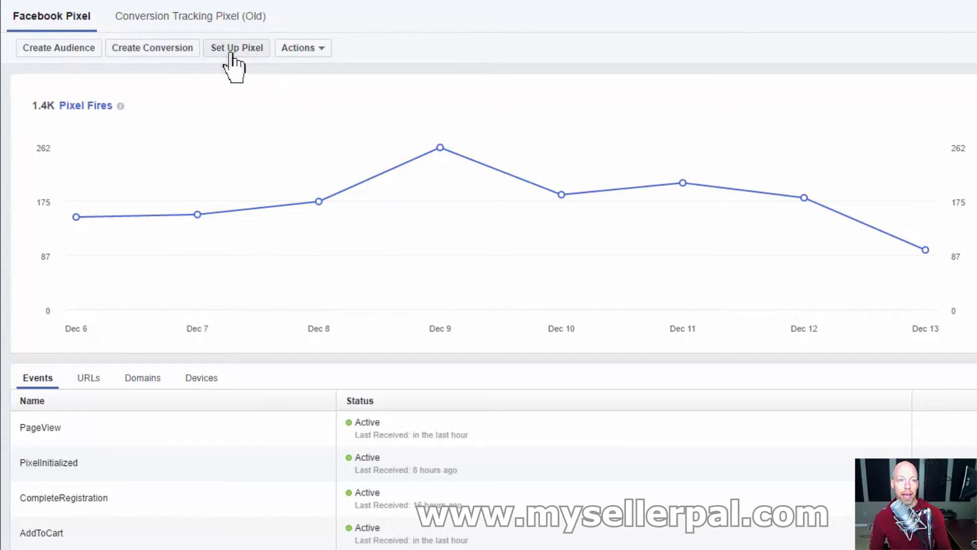
Step: Open the pixel setup, choose the Copy and Paste the Code method, and copy the entire pixel base code
{"action": "left_click", "coordinate": [238, 56]}
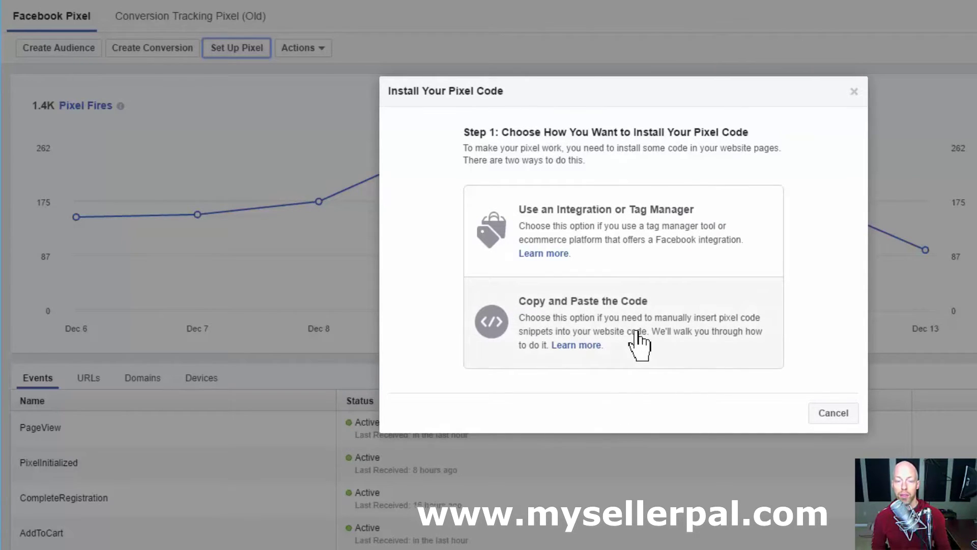
{"action": "left_click", "coordinate": [623, 341]}
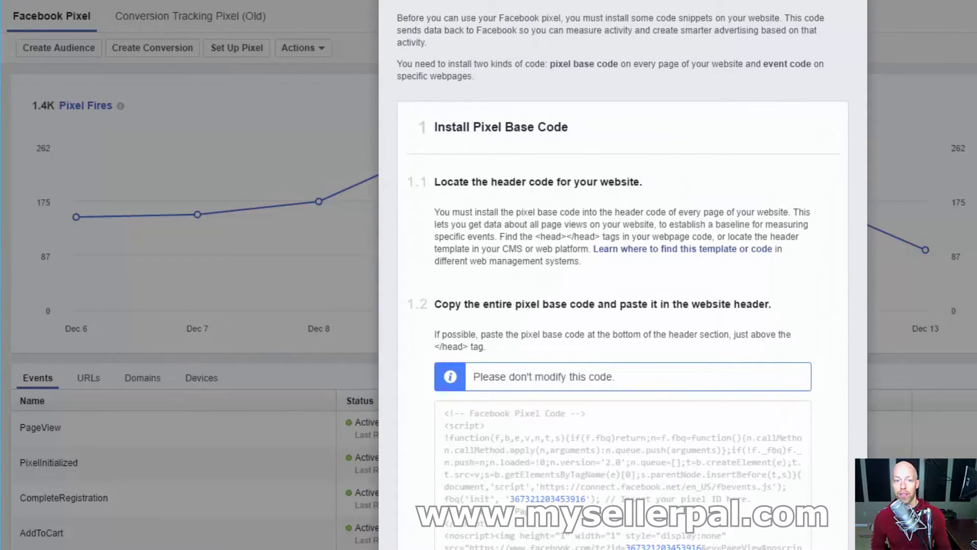
{"action": "scroll", "coordinate": [585, 321], "scroll_direction": "down", "scroll_amount": 3}
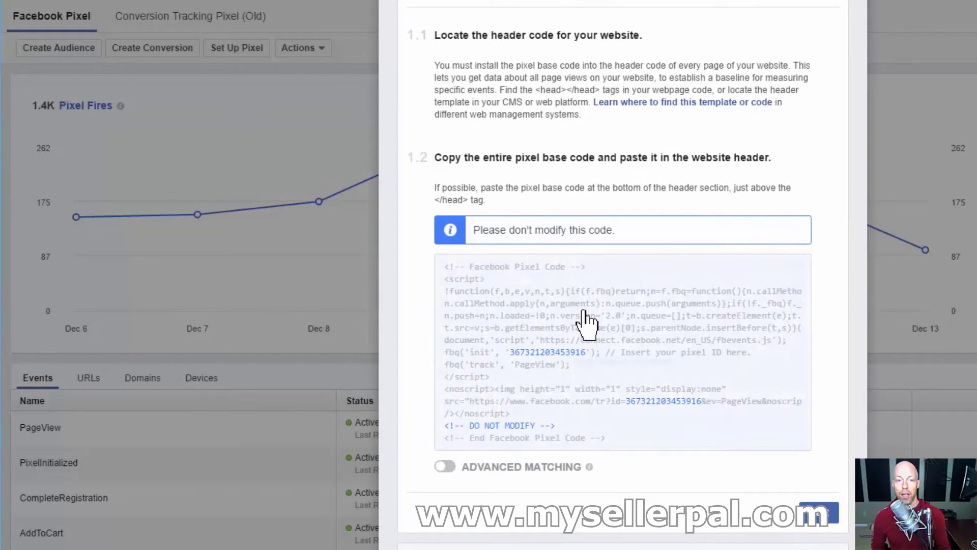
{"action": "mouse_move", "coordinate": [584, 448]}
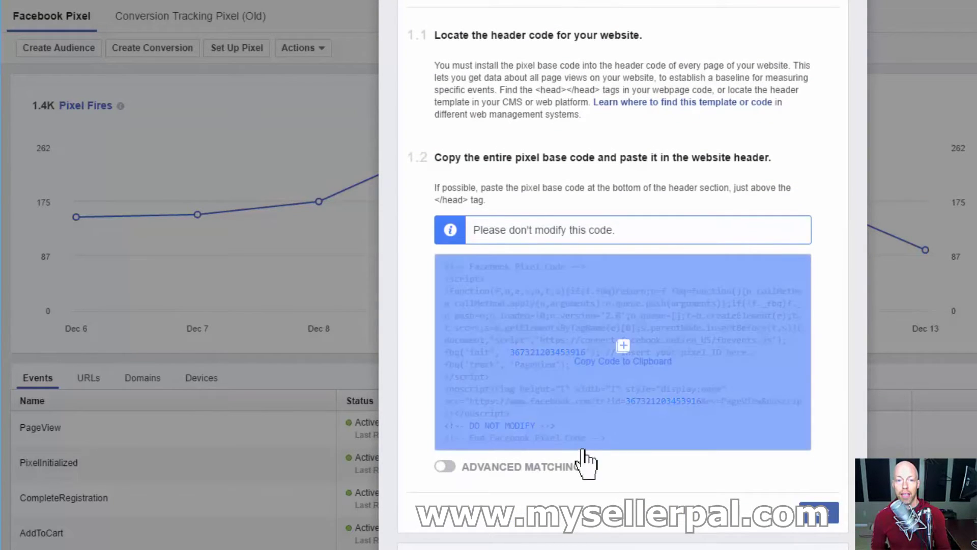
{"action": "left_click", "coordinate": [584, 362]}
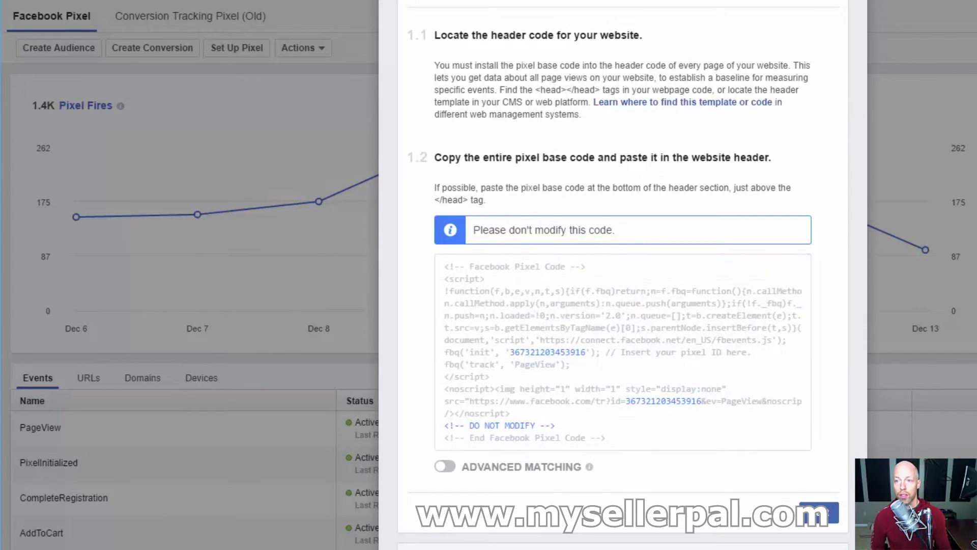
{"action": "scroll", "coordinate": [623, 305], "scroll_direction": "down", "scroll_amount": 1}
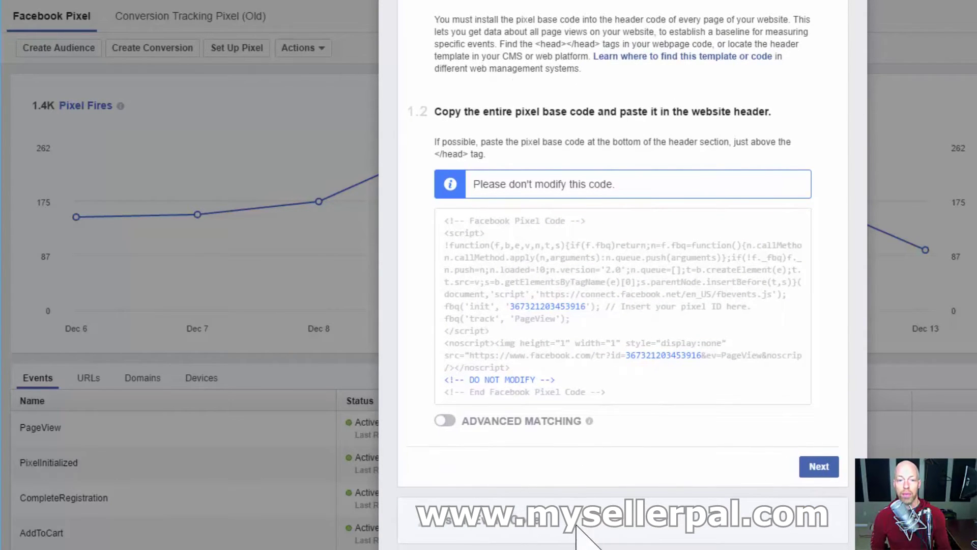
Step: In MySellerPal, open the HemingWeigh yoga mat landing page for editing and paste the pixel code into its Scripts field
{"action": "left_click", "coordinate": [748, 376]}
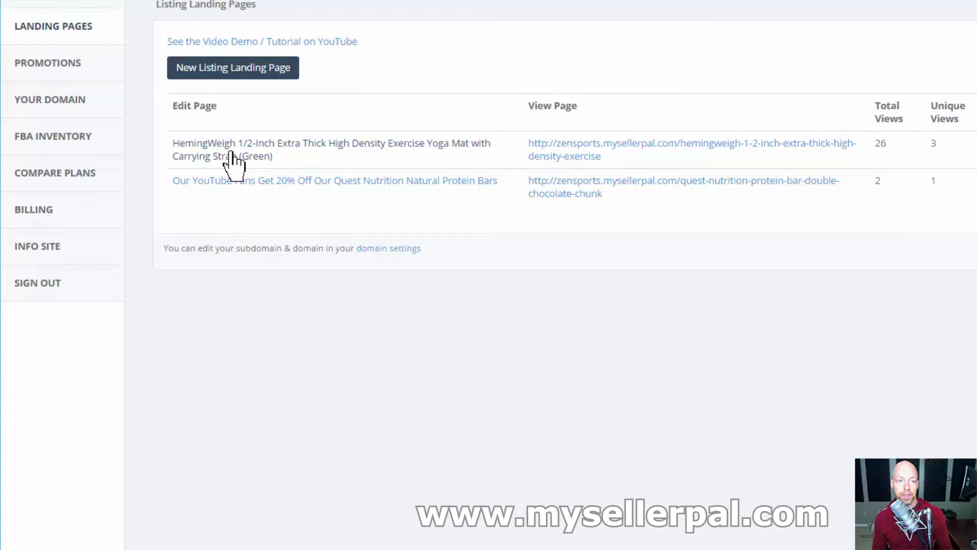
{"action": "left_click", "coordinate": [230, 151]}
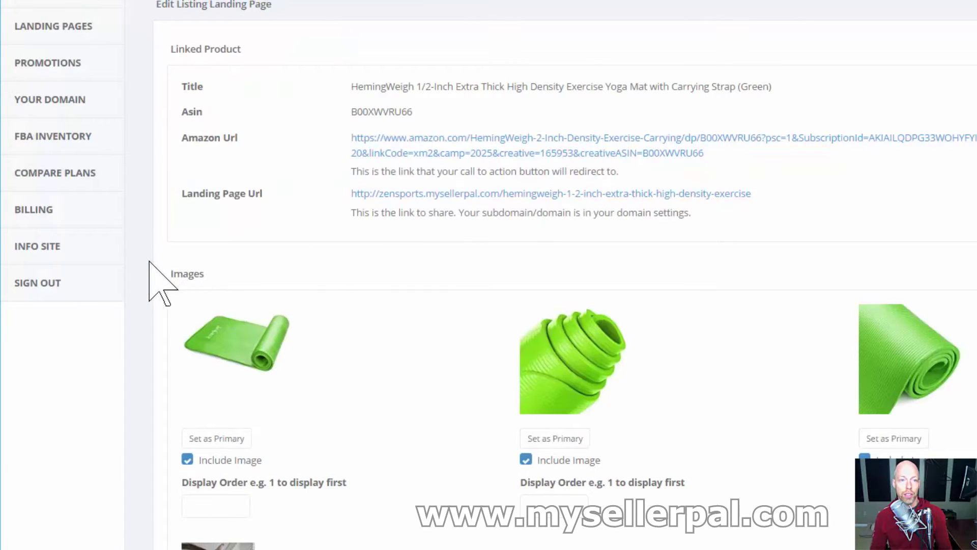
{"action": "scroll", "coordinate": [162, 281], "scroll_direction": "down", "scroll_amount": 15}
{"action": "scroll", "coordinate": [161, 281], "scroll_direction": "down", "scroll_amount": 12}
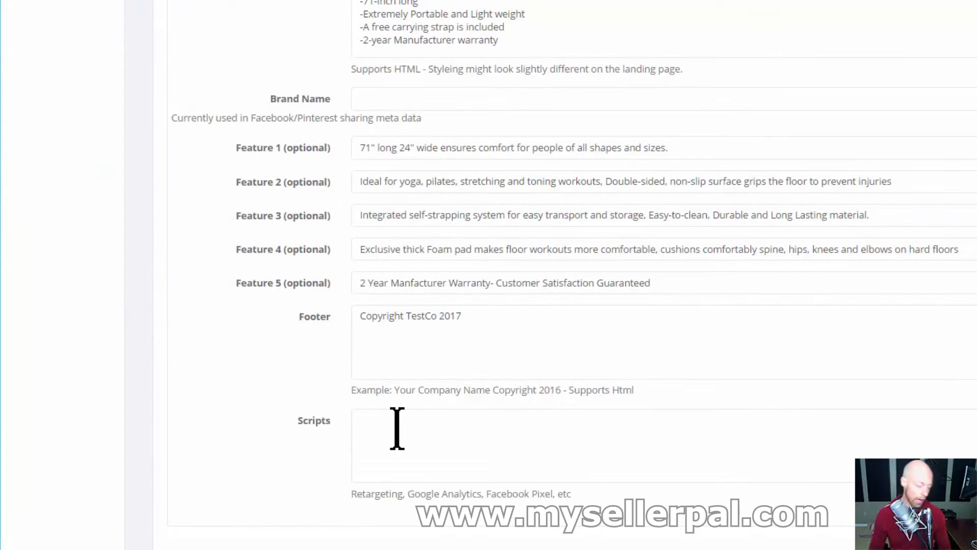
{"action": "key", "text": "ctrl+v"}
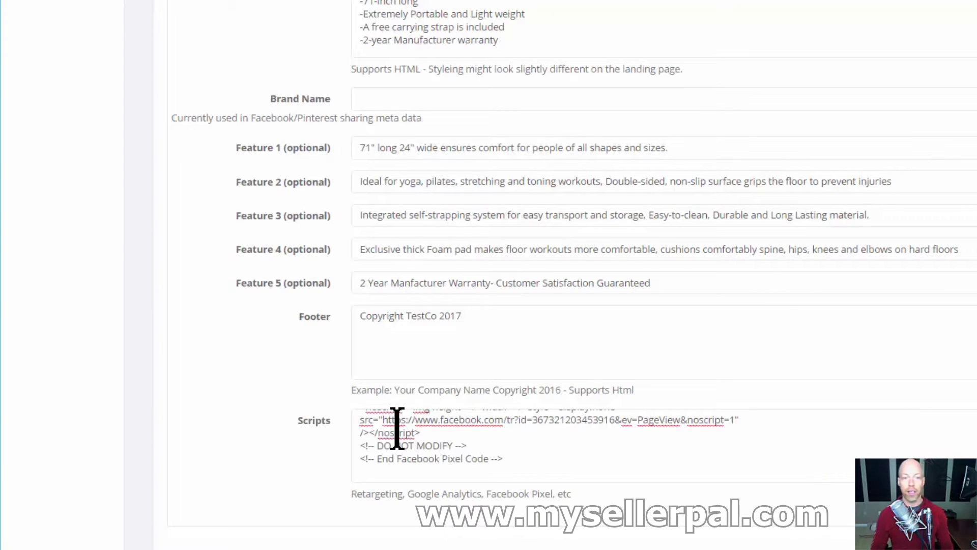
Step: Check the pasted pixel code in the Scripts field from its opening comment to its closing comment
{"action": "key", "text": "Up"}
{"action": "key", "text": "Up"}
{"action": "key", "text": "Up"}
{"action": "key", "text": "Up"}
{"action": "key", "text": "Up"}
{"action": "key", "text": "Up"}
{"action": "key", "text": "Up"}
{"action": "key", "text": "Up"}
{"action": "key", "text": "Up"}
{"action": "key", "text": "Up"}
{"action": "key", "text": "Up"}
{"action": "key", "text": "Up"}
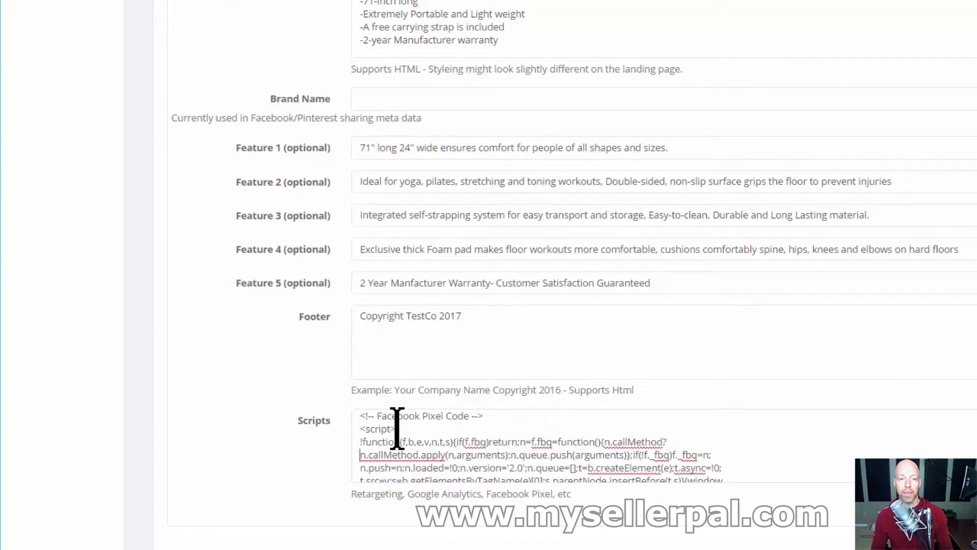
{"action": "key", "text": "Down"}
{"action": "key", "text": "Down"}
{"action": "key", "text": "Down"}
{"action": "key", "text": "Down"}
{"action": "key", "text": "Down"}
{"action": "key", "text": "Down"}
{"action": "key", "text": "Down"}
{"action": "key", "text": "Down"}
{"action": "key", "text": "Down"}
{"action": "key", "text": "Down"}
{"action": "key", "text": "Down"}
{"action": "key", "text": "Down"}
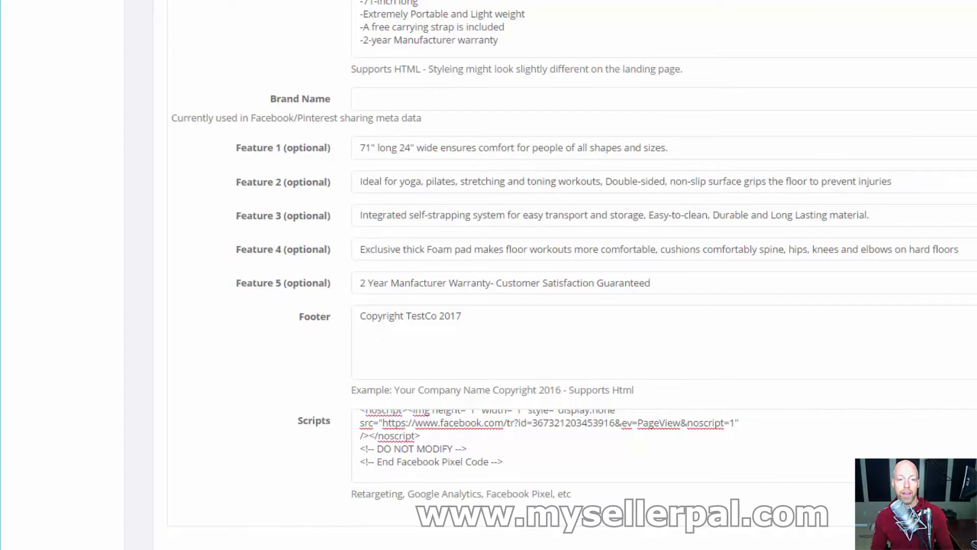
Step: Save the edited landing page and open its public Landing Page Url
{"action": "scroll", "coordinate": [570, 269], "scroll_direction": "up", "scroll_amount": 1}
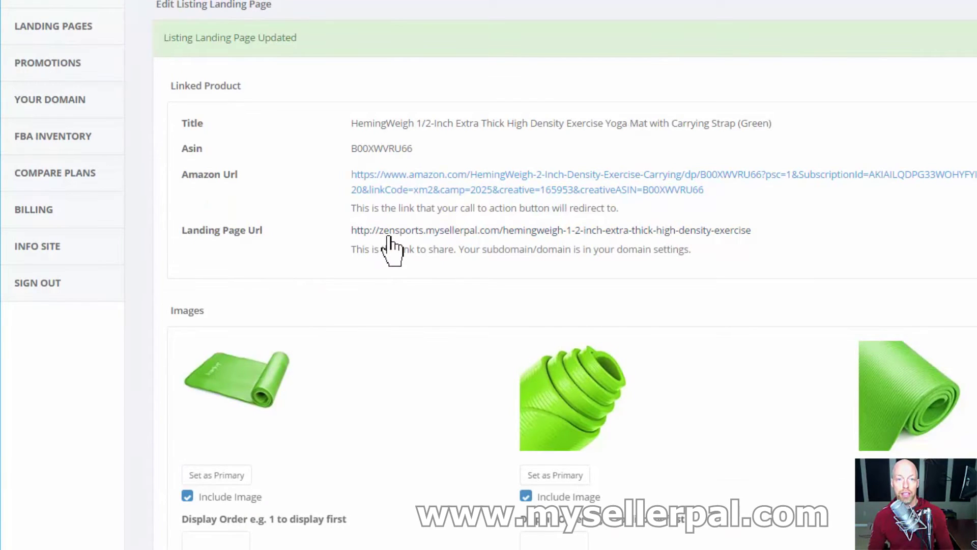
{"action": "left_click", "coordinate": [388, 236]}
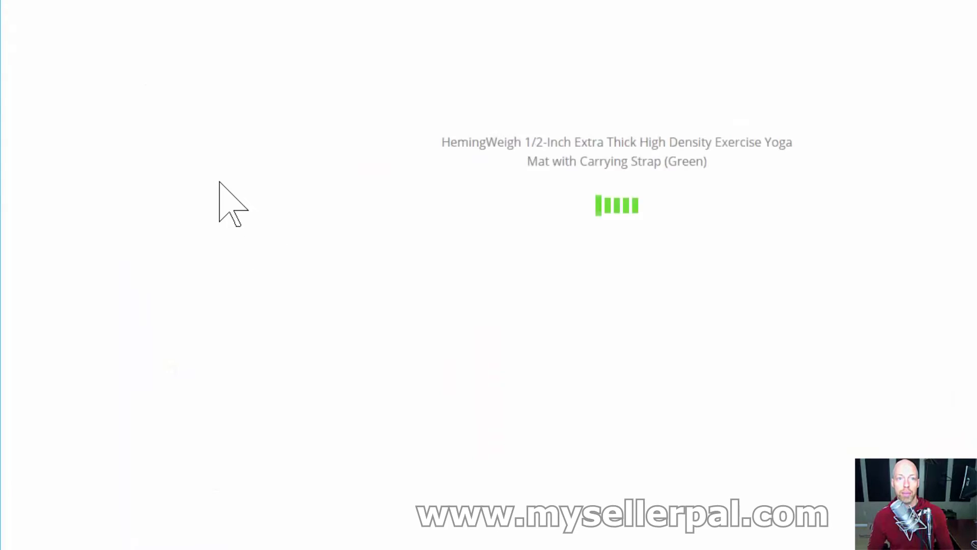
{"action": "right_click", "coordinate": [205, 207]}
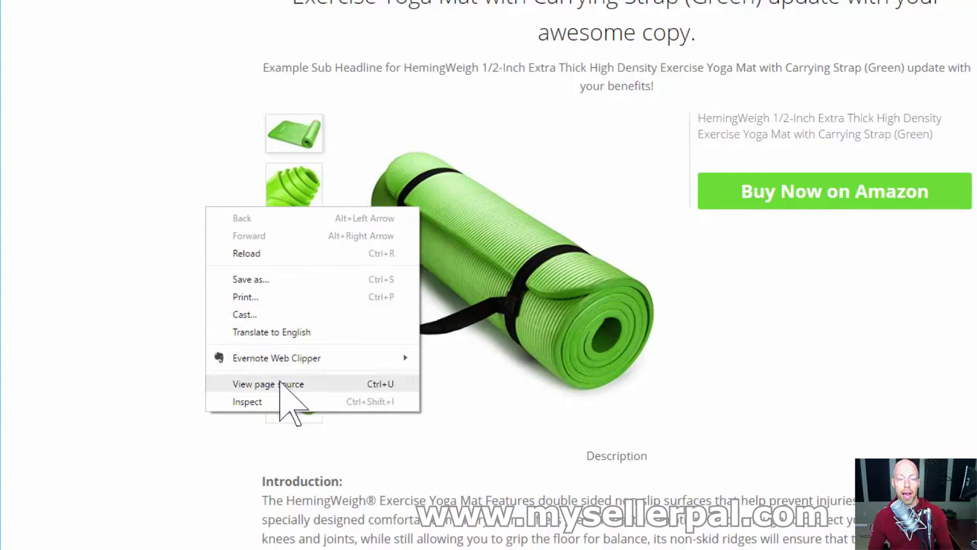
{"action": "left_click", "coordinate": [154, 178]}
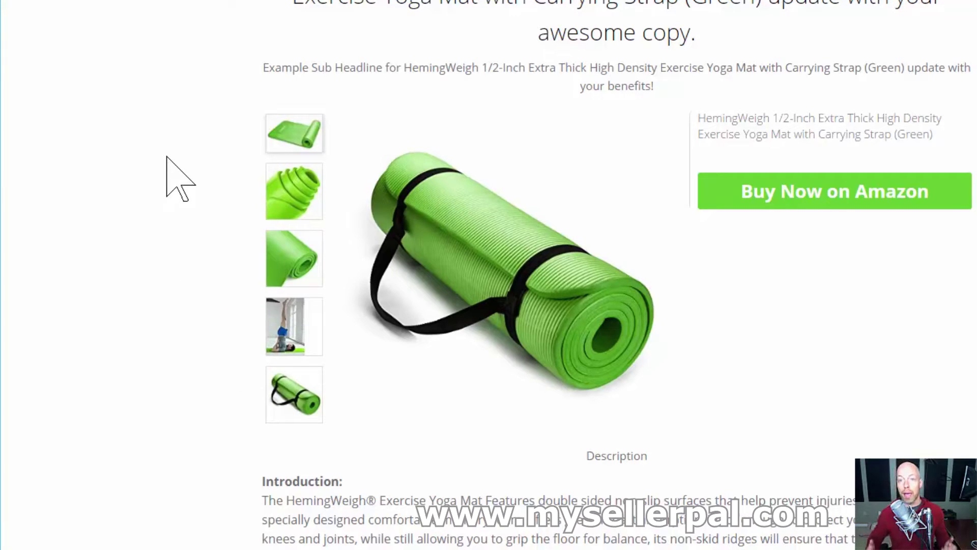
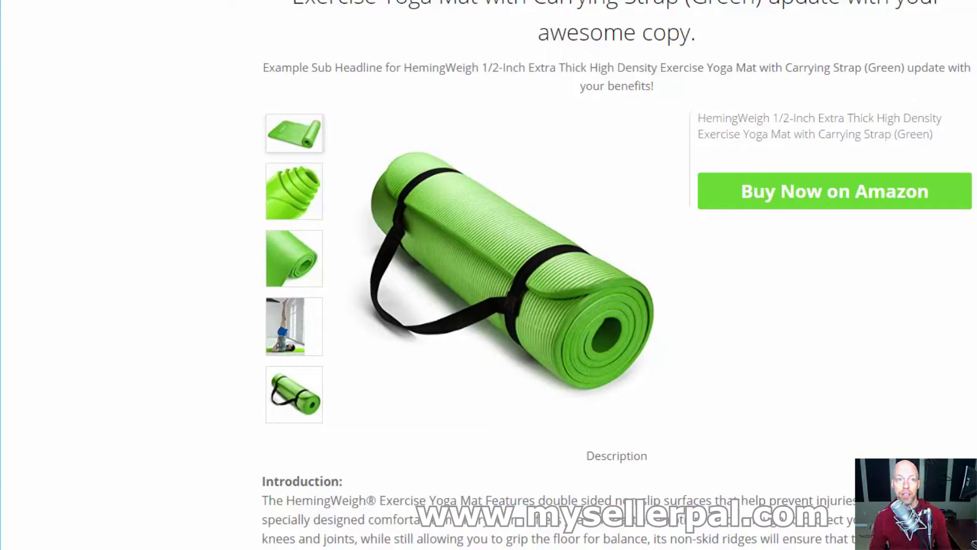
Step: Select and copy the full web address of the yoga mat landing page
{"action": "scroll", "coordinate": [617, 275], "scroll_direction": "up", "scroll_amount": 1}
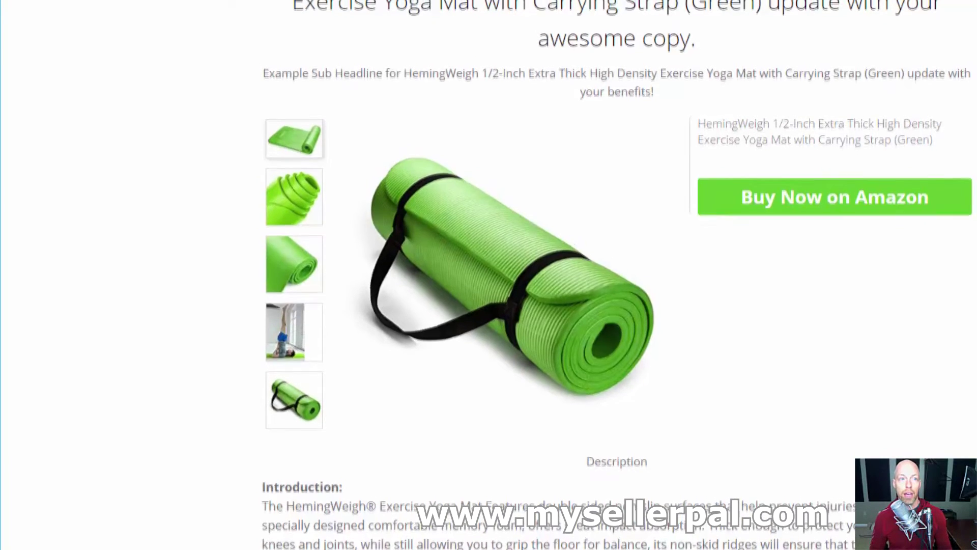
{"action": "scroll", "coordinate": [616, 275], "scroll_direction": "up", "scroll_amount": 1}
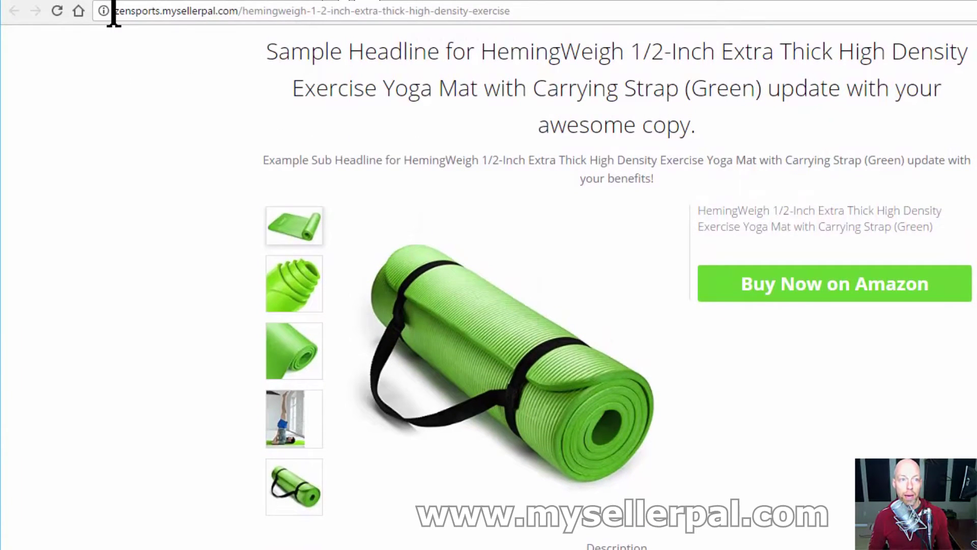
{"action": "left_click", "coordinate": [147, 11]}
{"action": "left_click", "coordinate": [238, 11]}
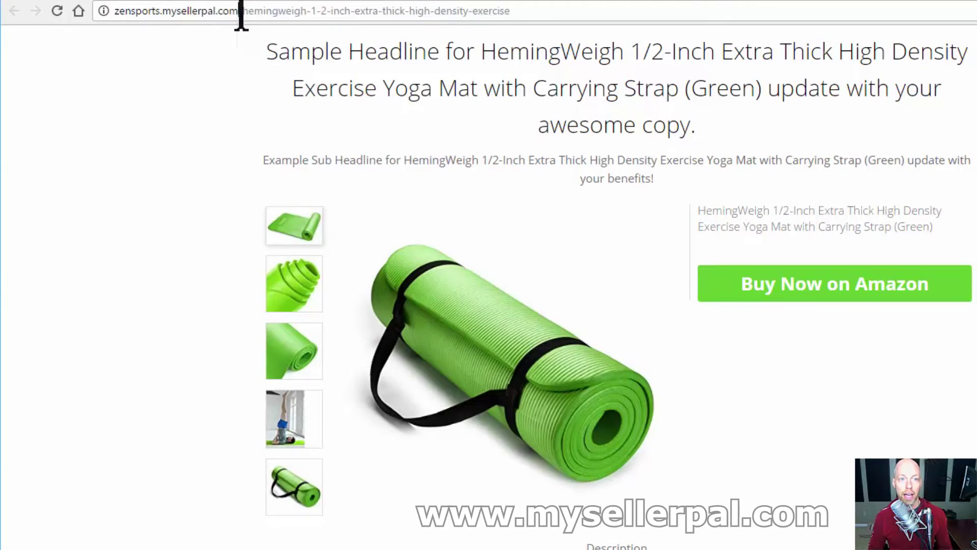
{"action": "left_click_drag", "start_coordinate": [529, 15], "coordinate": [72, 31]}
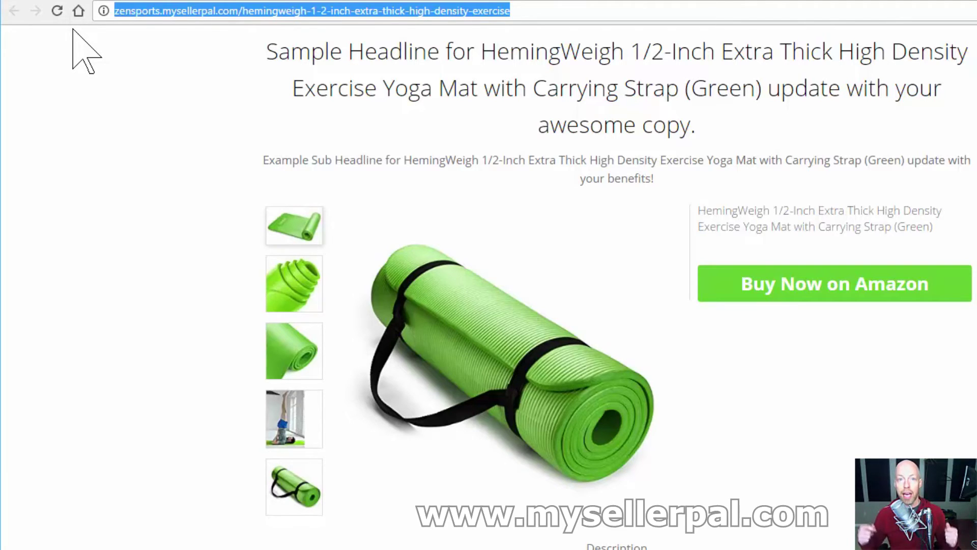
{"action": "left_click", "coordinate": [242, 12]}
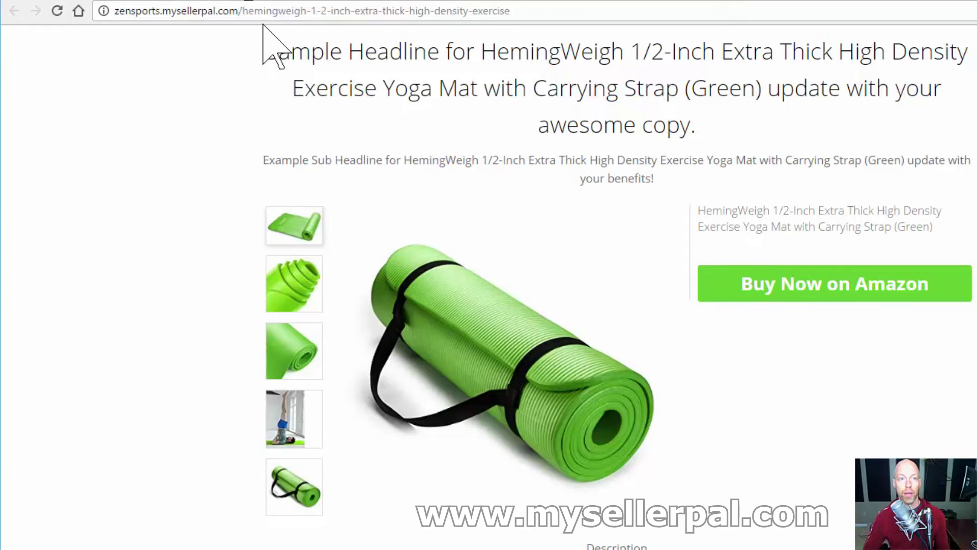
{"action": "key", "text": "shift+Home"}
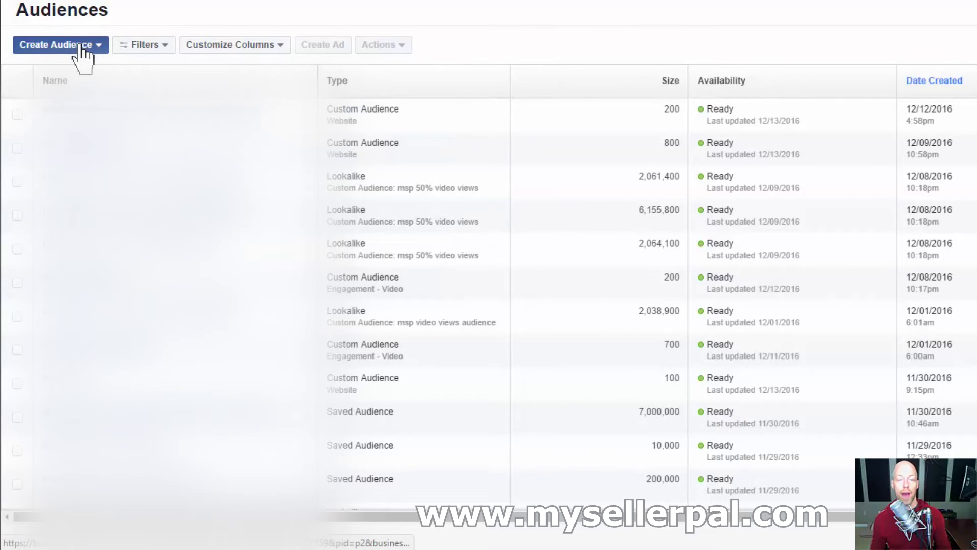
Step: In Facebook Audiences, start a Website Traffic custom audience for people who visit specific web pages
{"action": "left_click", "coordinate": [47, 50]}
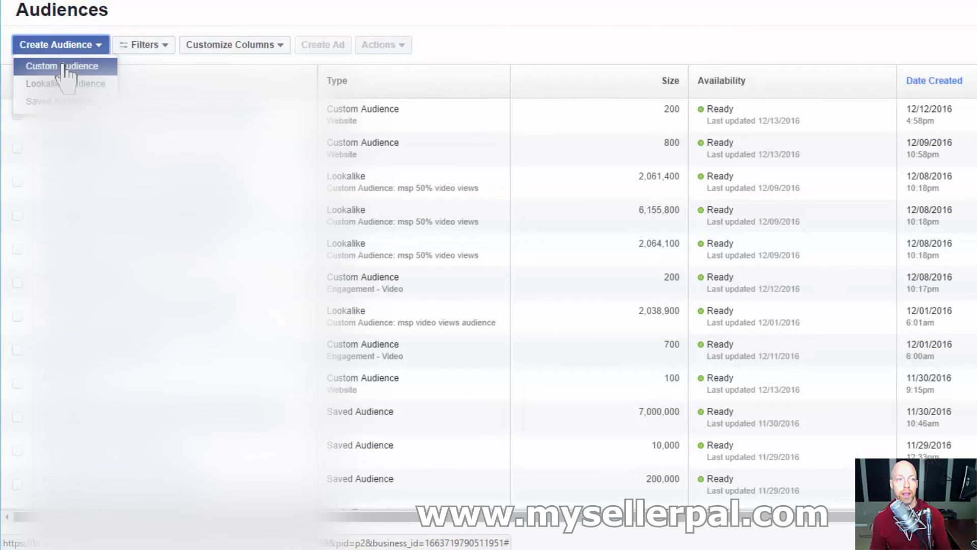
{"action": "left_click", "coordinate": [63, 67]}
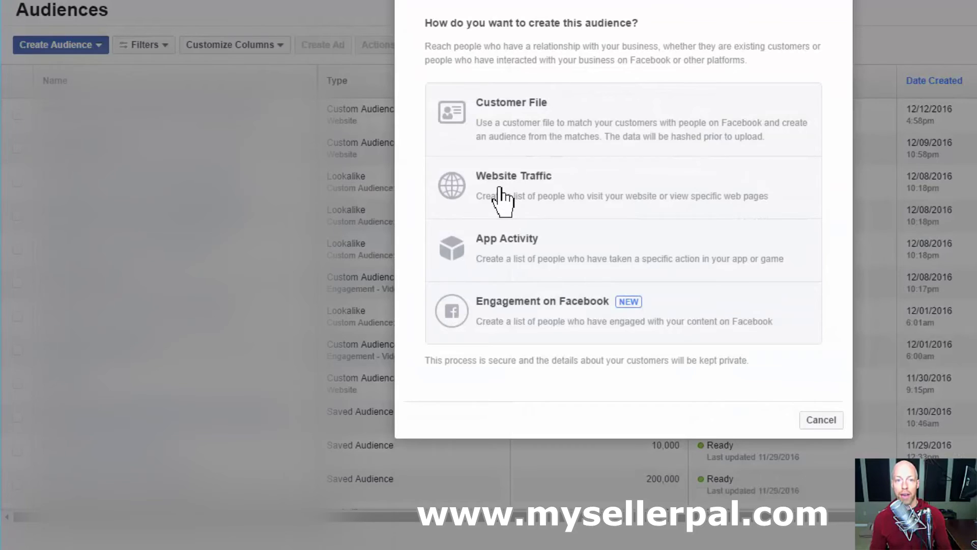
{"action": "left_click", "coordinate": [519, 194]}
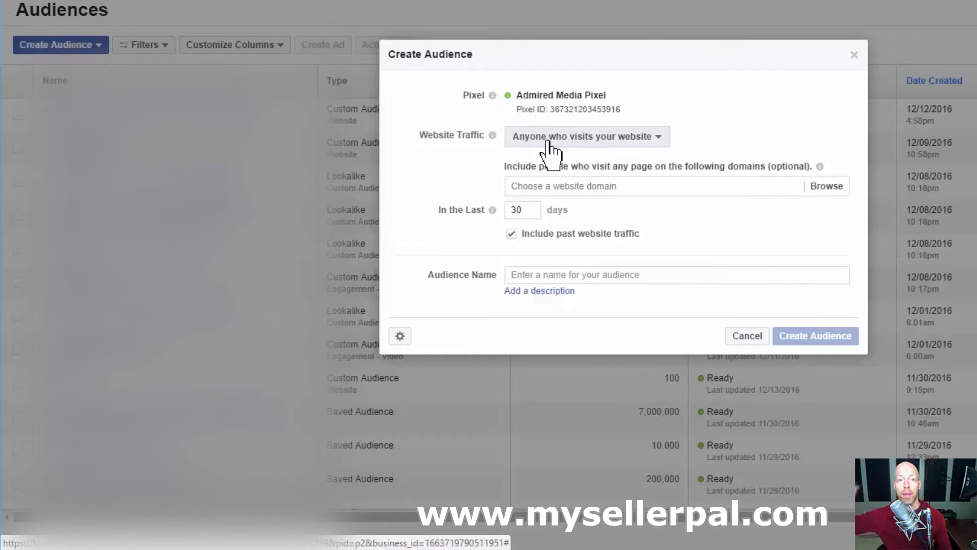
{"action": "left_click", "coordinate": [548, 143]}
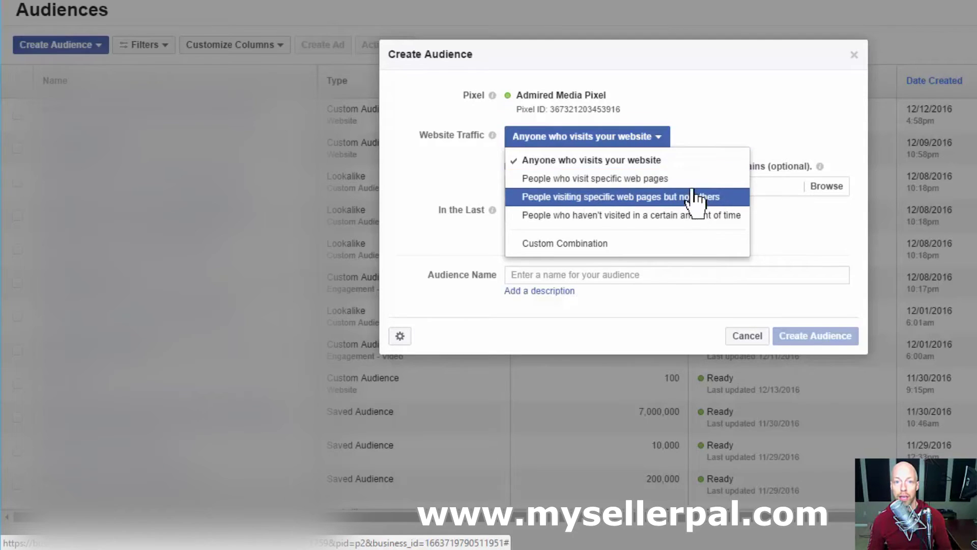
{"action": "left_click", "coordinate": [661, 191]}
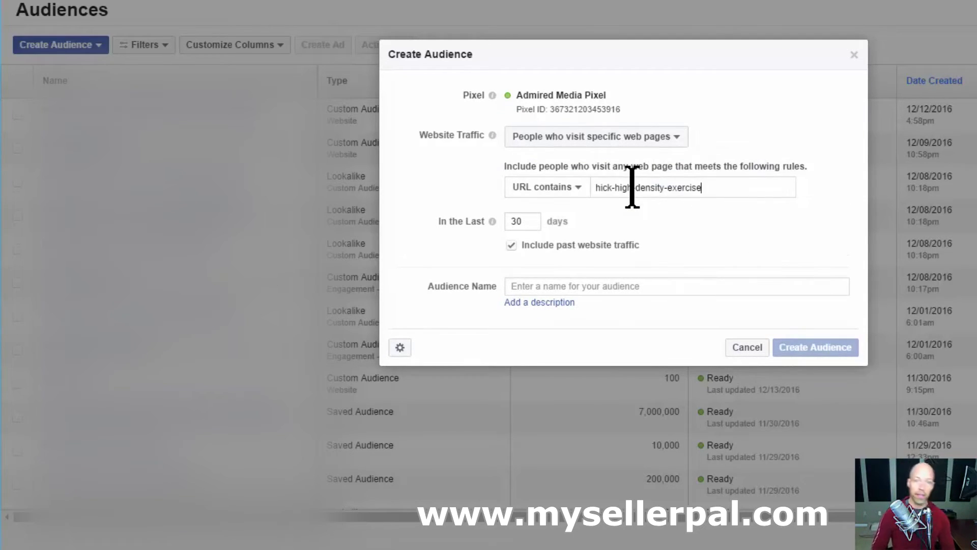
{"action": "type", "text": "hick-high-density-exercise"}
{"action": "key", "text": "ctrl+z"}
{"action": "key", "text": "ctrl+y"}
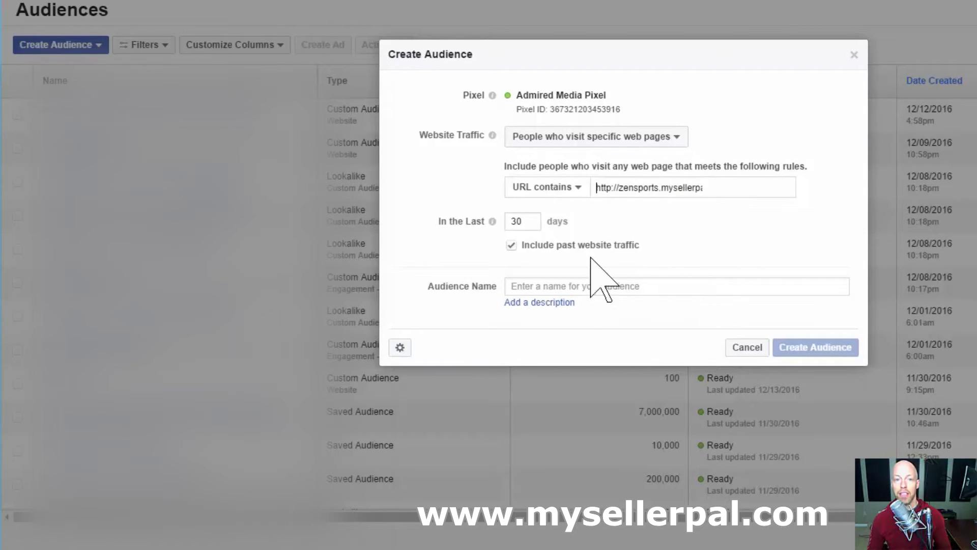
Step: Name the audience "yoga matt visits" and create it
{"action": "left_click", "coordinate": [563, 286]}
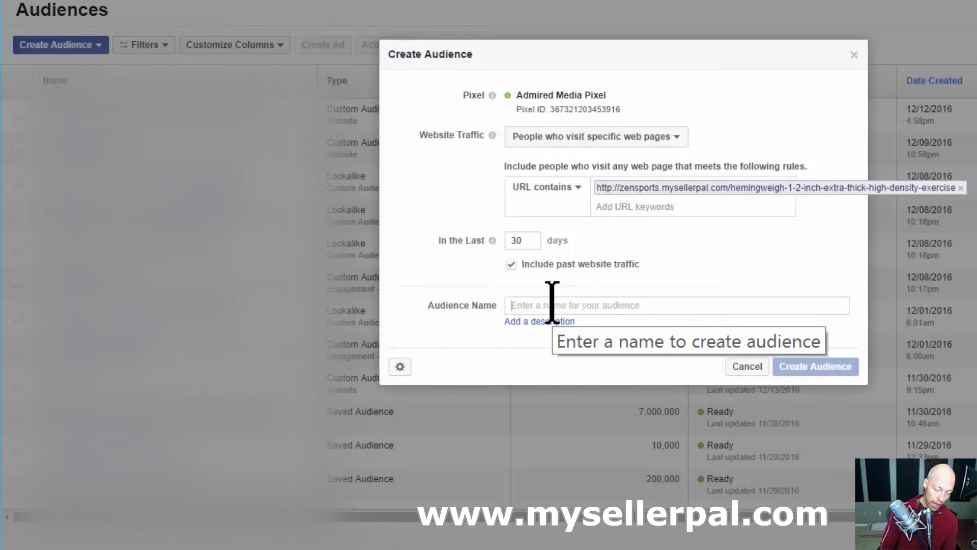
{"action": "type", "text": "yop"}
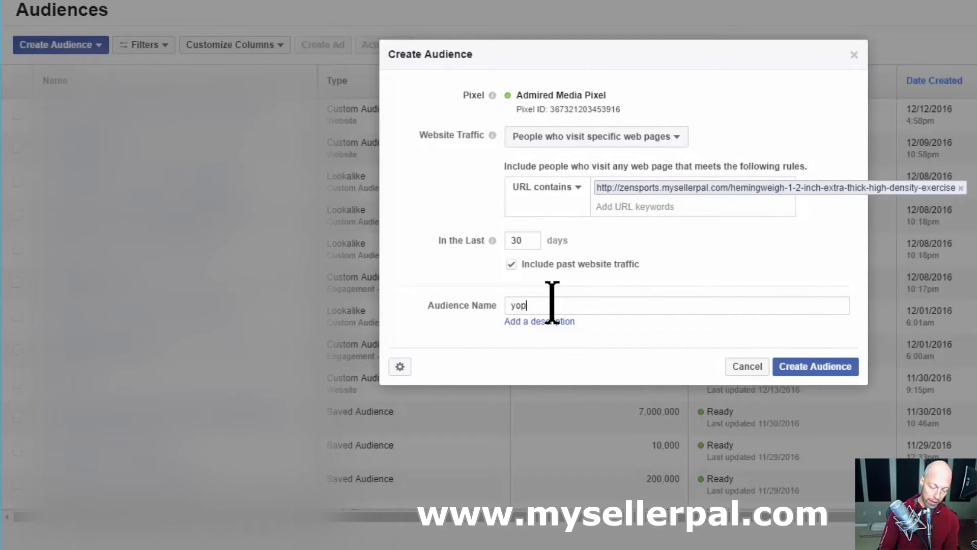
{"action": "type", "text": "ga matt visits"}
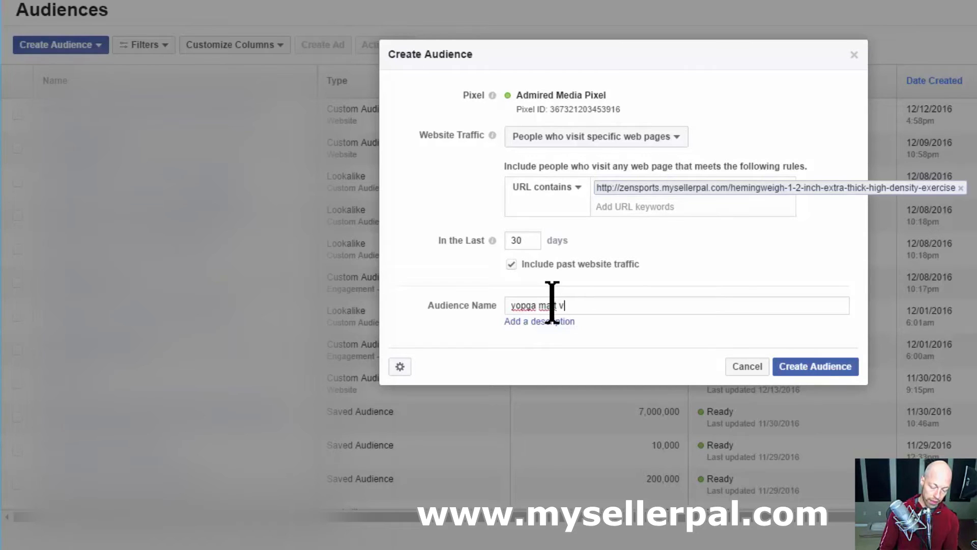
{"action": "left_click", "coordinate": [525, 305]}
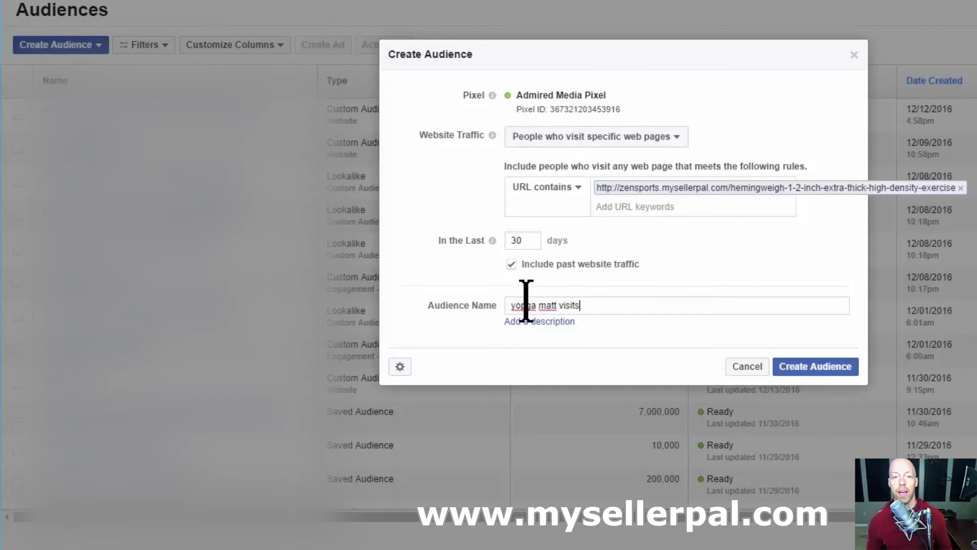
{"action": "key", "text": "BackSpace"}
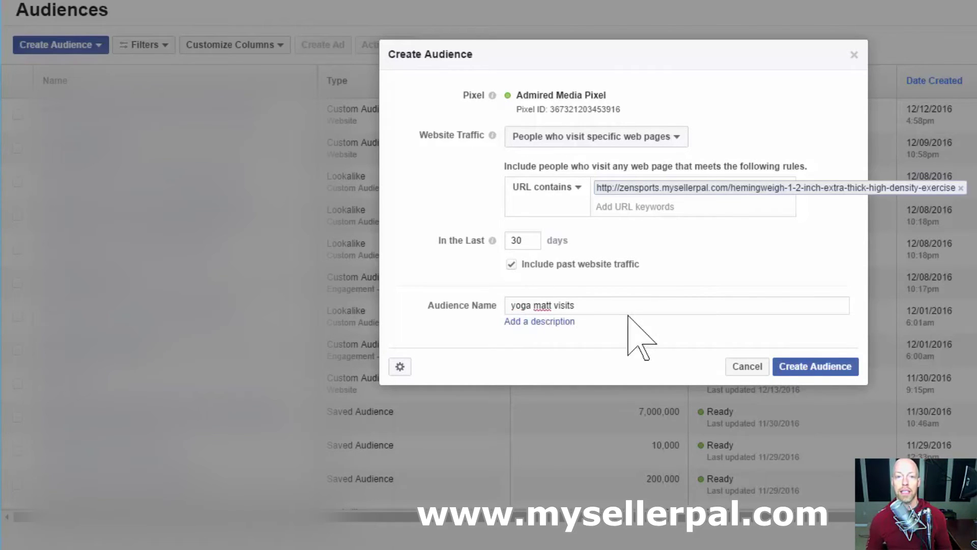
{"action": "left_click", "coordinate": [807, 375]}
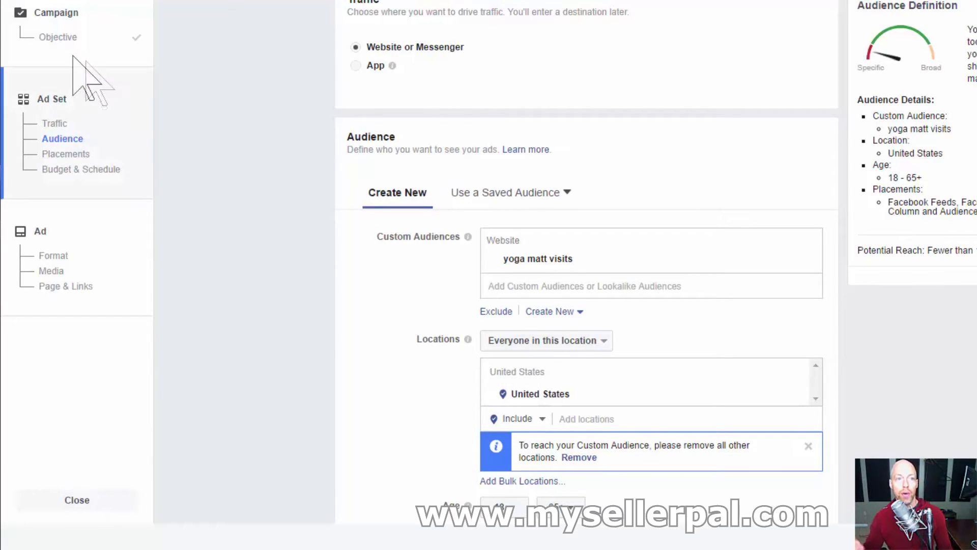
Step: Review the campaign's marketing objective and return to the ad set's traffic settings
{"action": "left_click", "coordinate": [64, 40]}
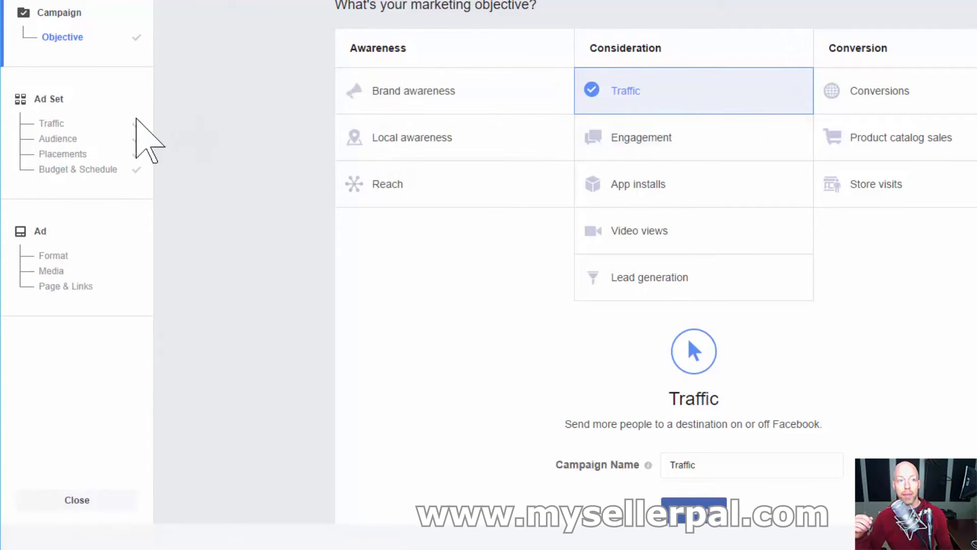
{"action": "left_click", "coordinate": [61, 128]}
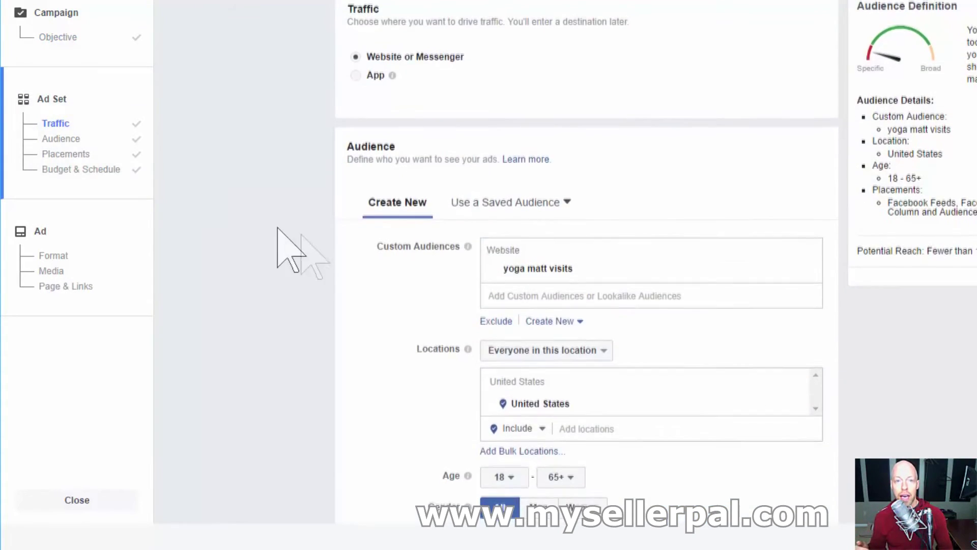
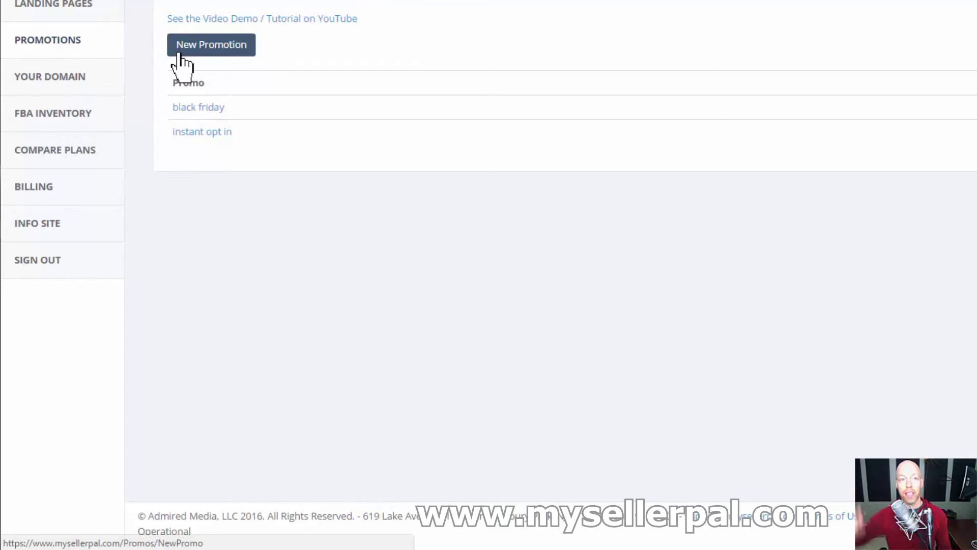
Step: In MySellerPal, create a promotion named "instant yoga matt opt in" for the HemingWeigh yoga mat landing page with the Instant (no email) code type
{"action": "left_click", "coordinate": [184, 51]}
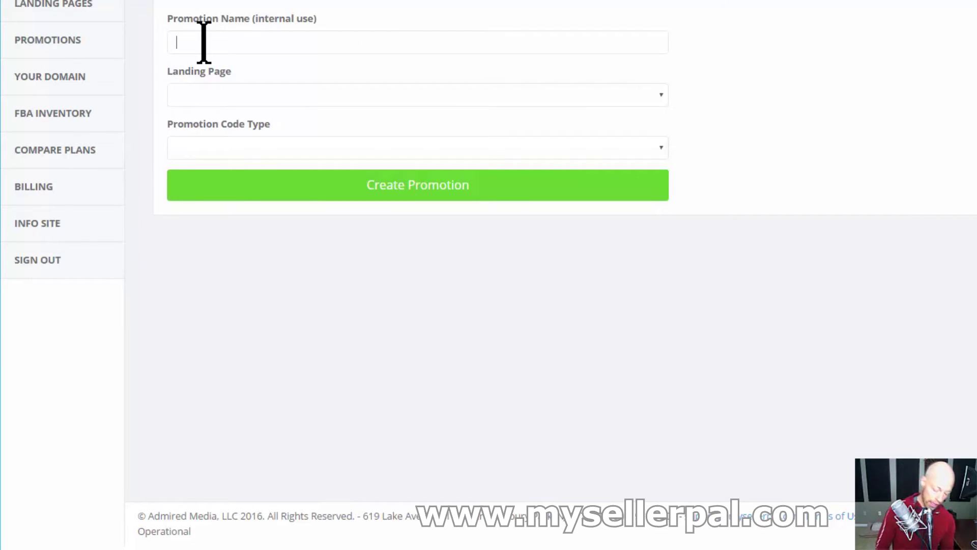
{"action": "type", "text": "instant"}
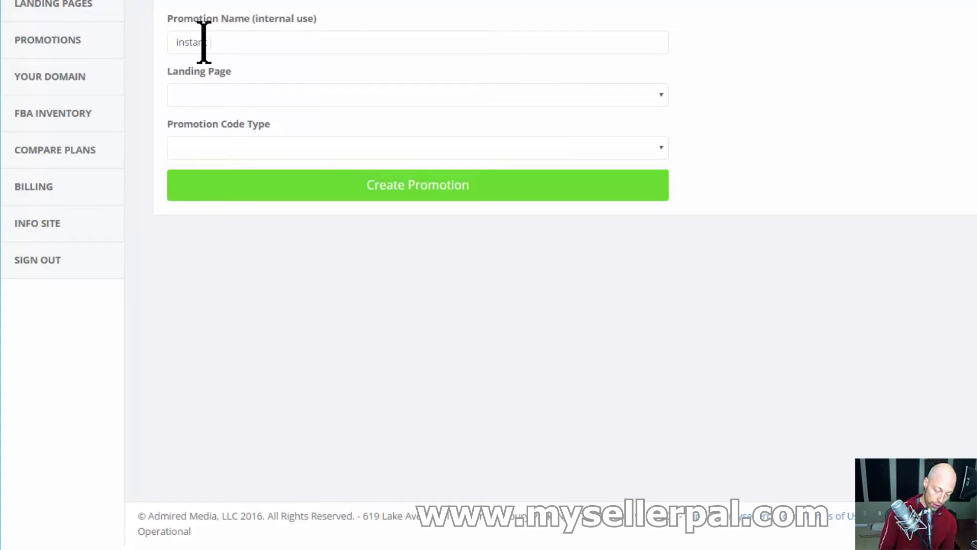
{"action": "type", "text": " yoga matt o"}
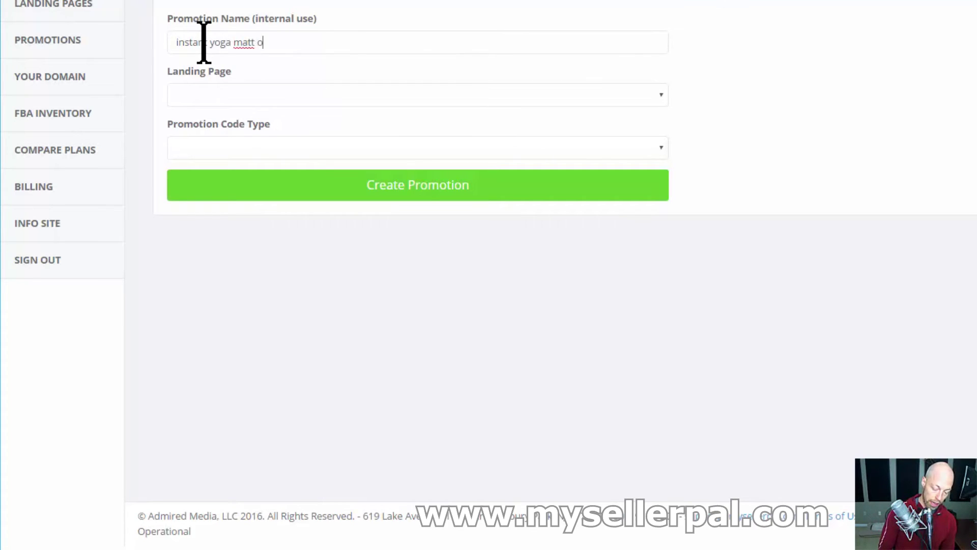
{"action": "type", "text": "pt in"}
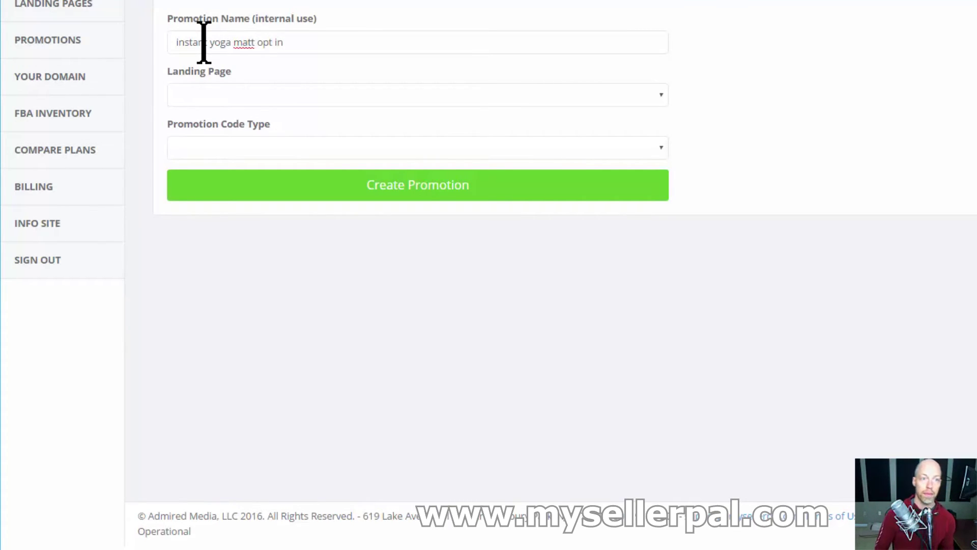
{"action": "left_click", "coordinate": [205, 92]}
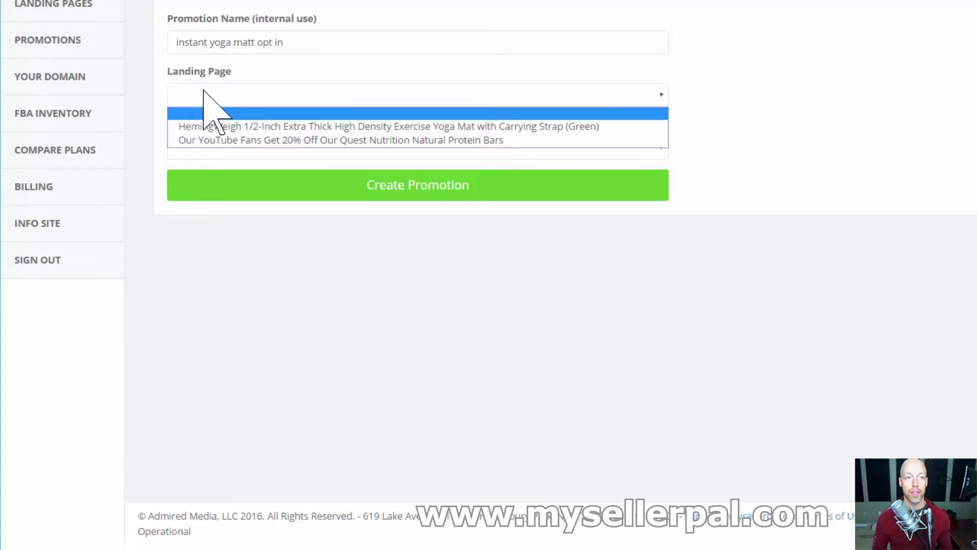
{"action": "left_click", "coordinate": [253, 127]}
{"action": "left_click", "coordinate": [253, 145]}
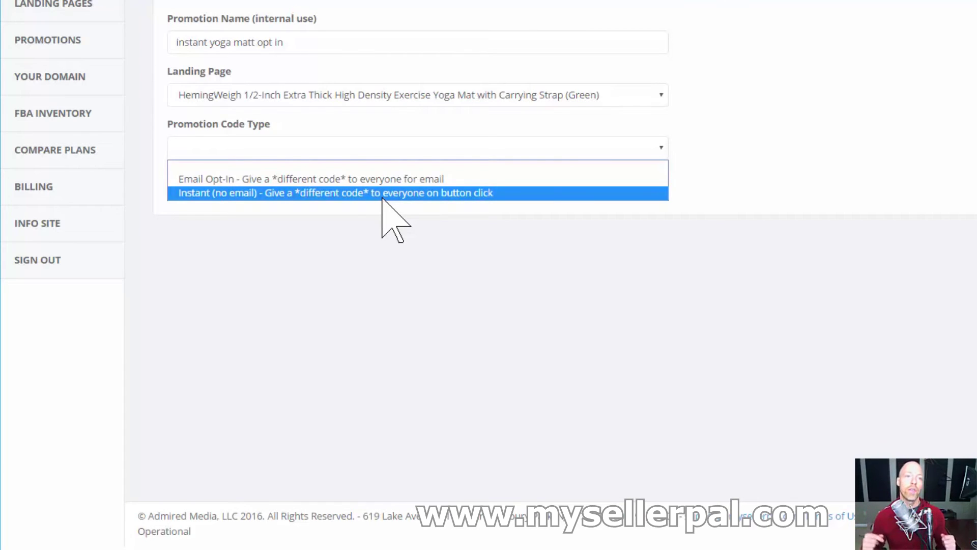
{"action": "left_click", "coordinate": [288, 193]}
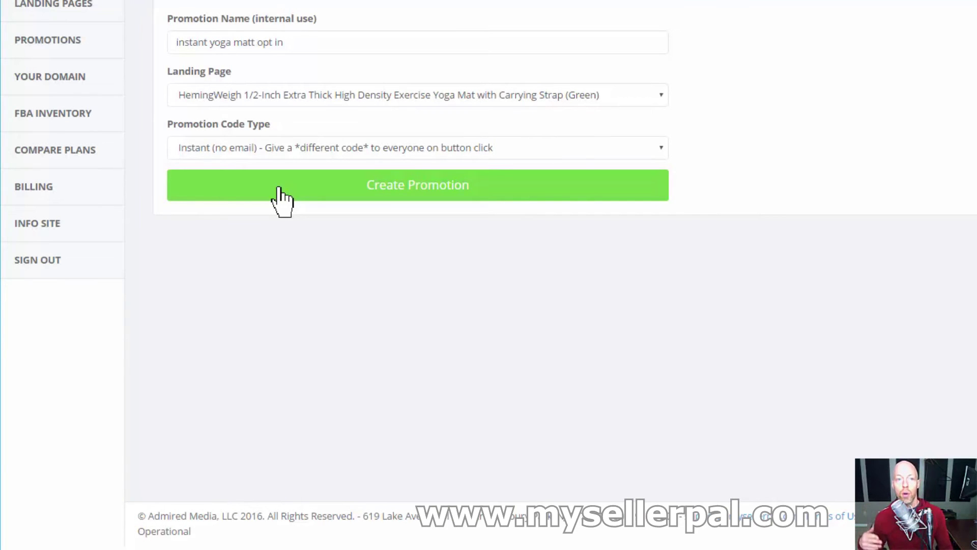
{"action": "left_click", "coordinate": [279, 187]}
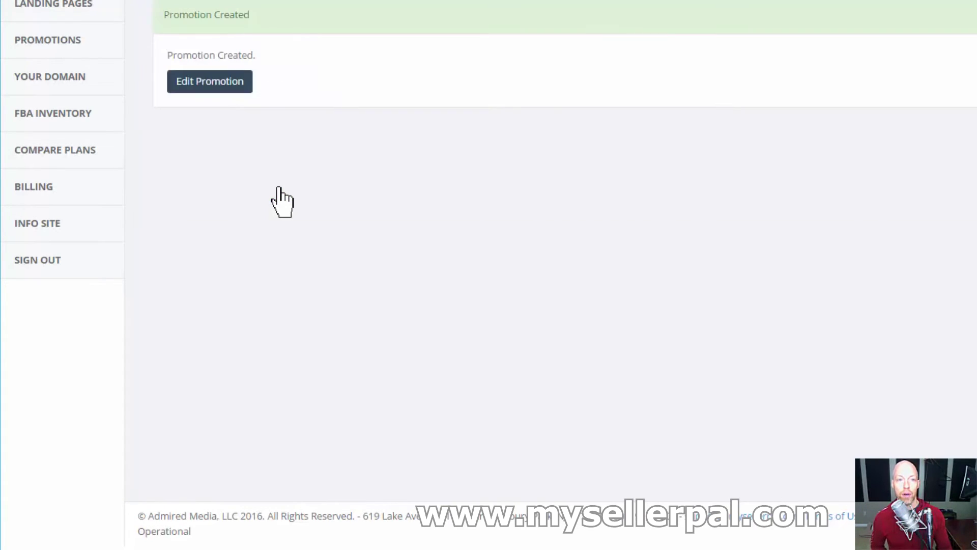
Step: Open the new promotion for editing, enable it and allow multiple redemptions per IP address
{"action": "left_click", "coordinate": [217, 86]}
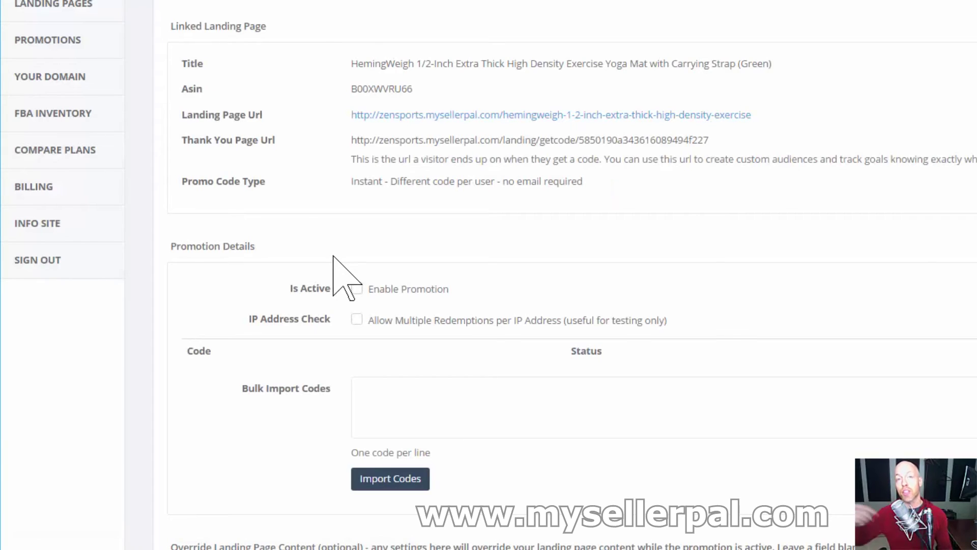
{"action": "left_click", "coordinate": [376, 290]}
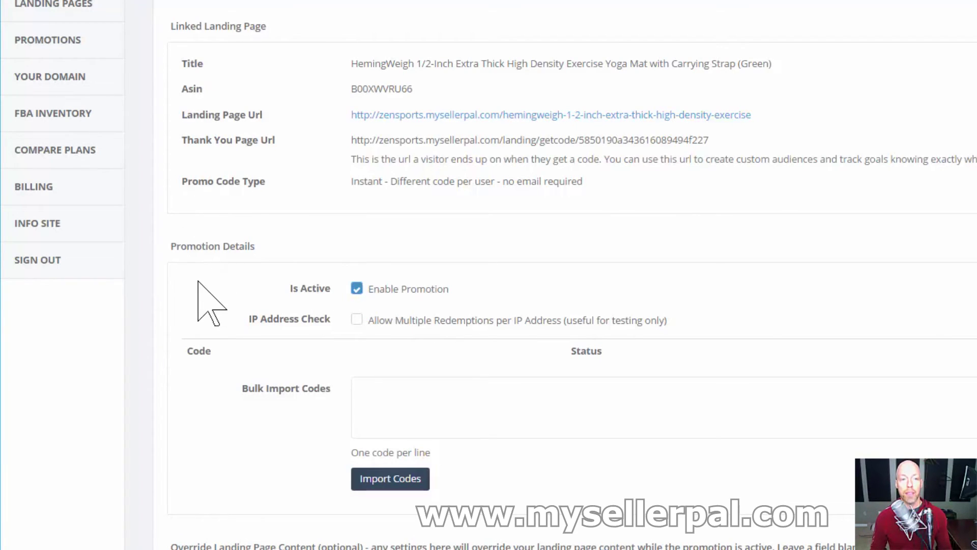
{"action": "scroll", "coordinate": [321, 273], "scroll_direction": "down", "scroll_amount": 4}
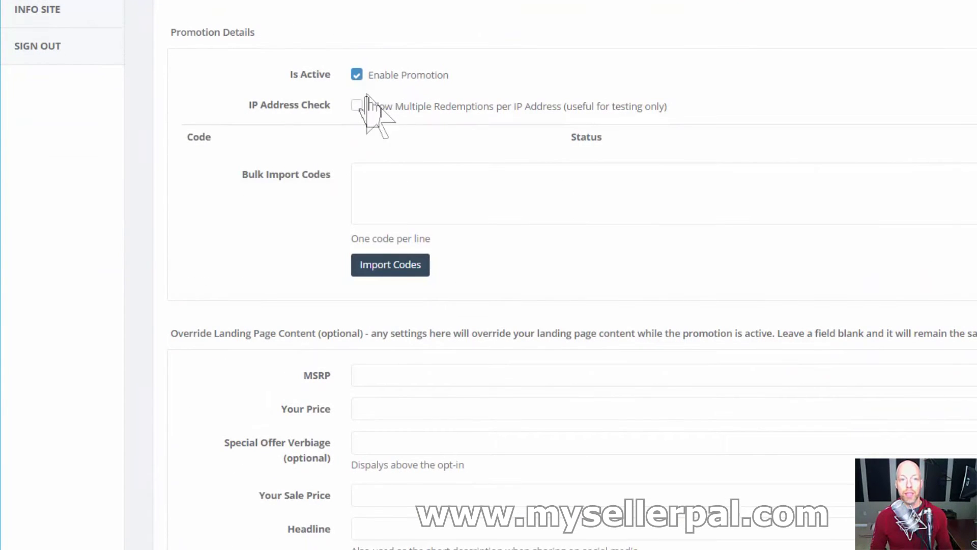
{"action": "left_click", "coordinate": [372, 108]}
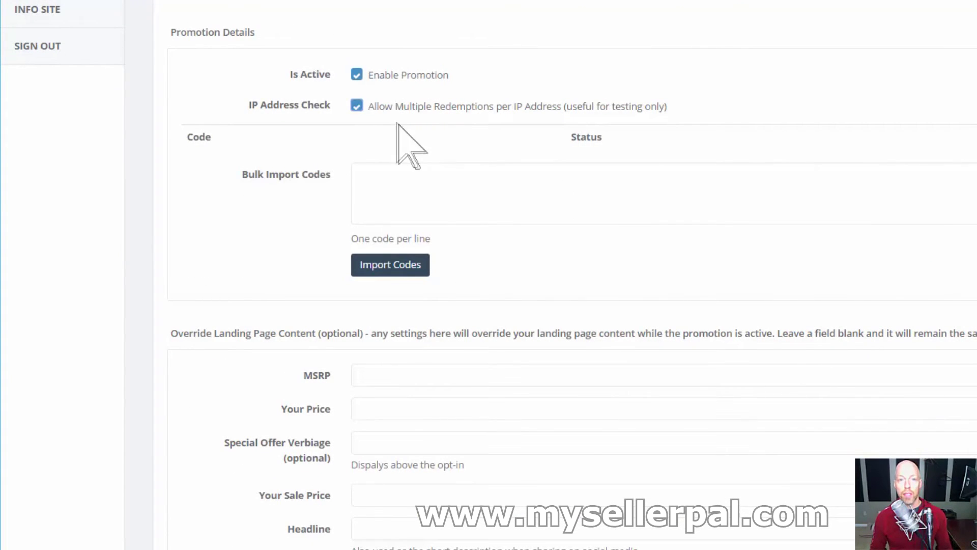
Step: Bulk import two promotion codes, both fakecode, on separate lines and save the promotion
{"action": "left_click", "coordinate": [401, 173]}
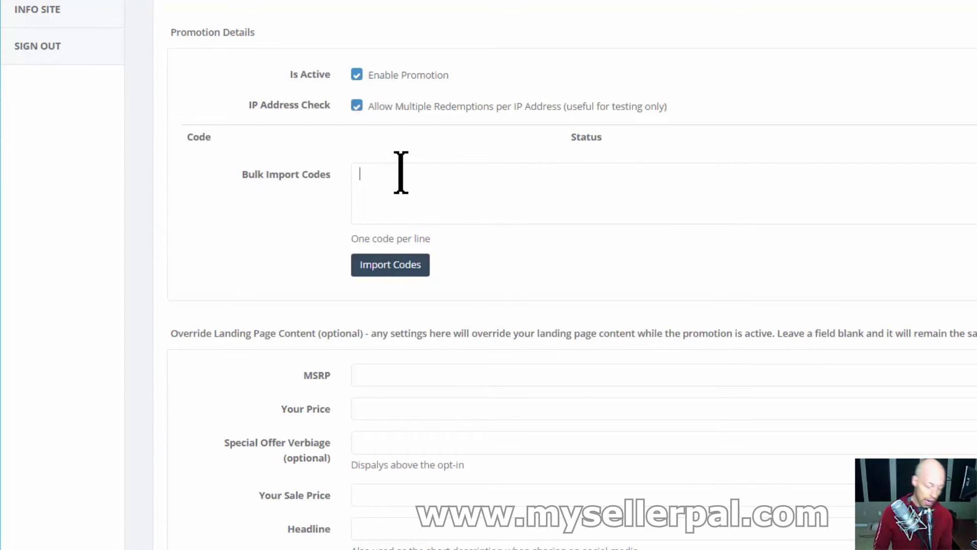
{"action": "type", "text": "fakecode"}
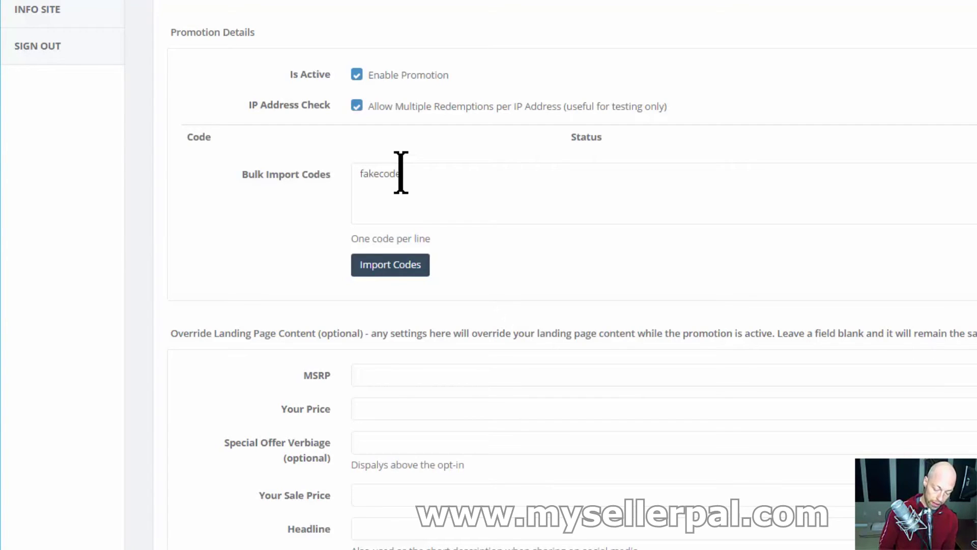
{"action": "key", "text": "Return"}
{"action": "type", "text": "fakecode"}
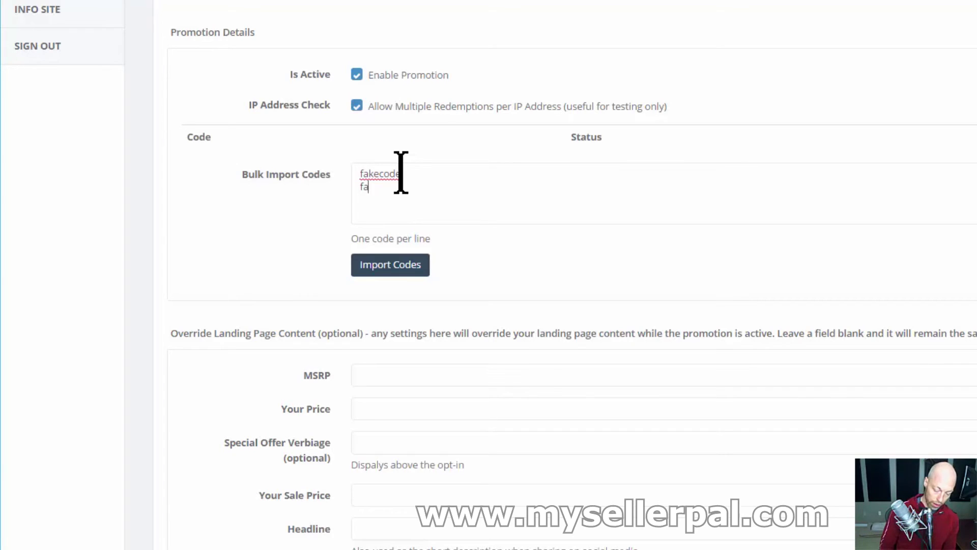
{"action": "left_click", "coordinate": [395, 271]}
{"action": "scroll", "coordinate": [356, 285], "scroll_direction": "down", "scroll_amount": 5}
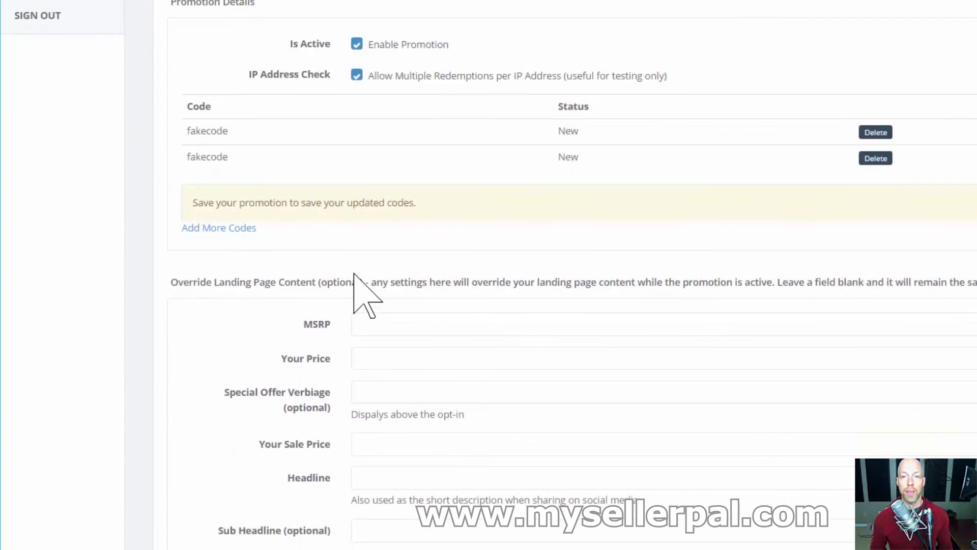
{"action": "scroll", "coordinate": [353, 271], "scroll_direction": "down", "scroll_amount": 6}
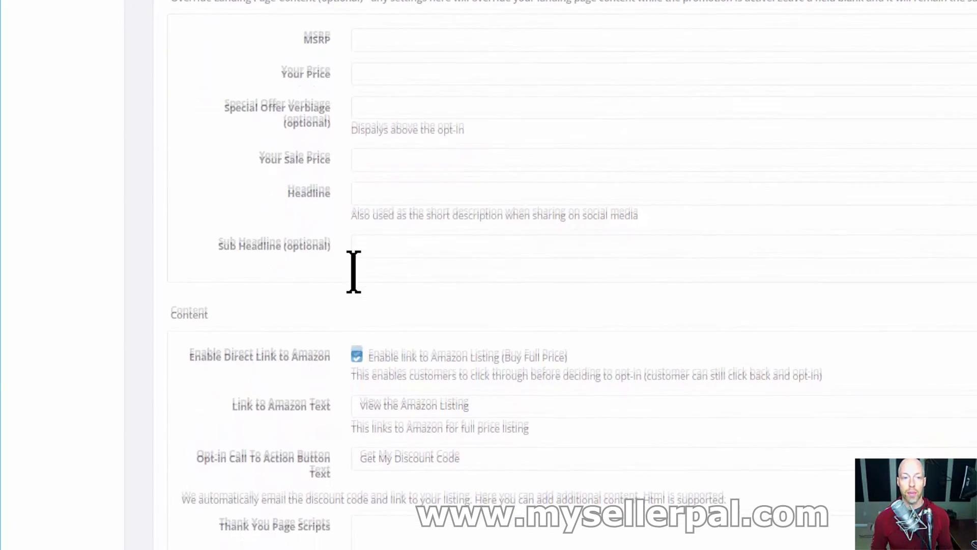
{"action": "left_click", "coordinate": [386, 279]}
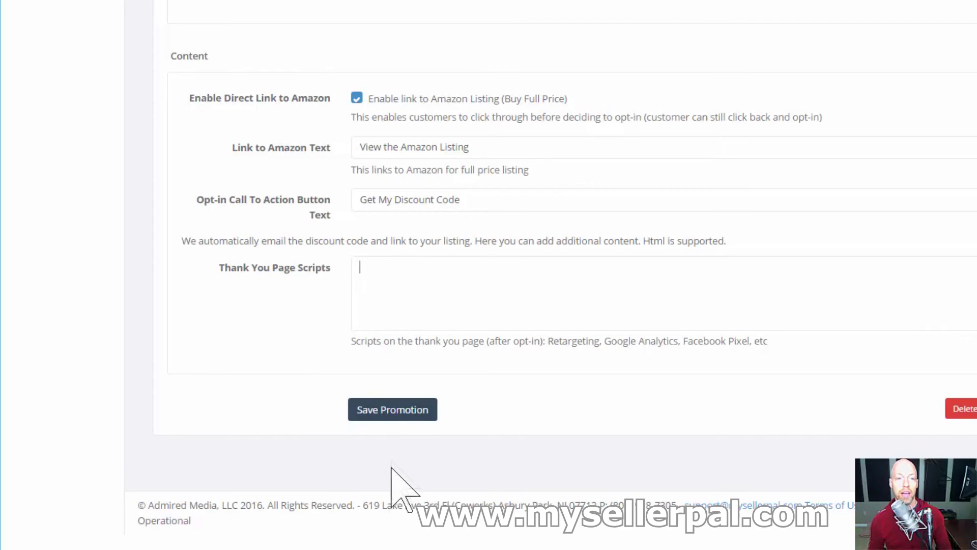
{"action": "left_click", "coordinate": [388, 412]}
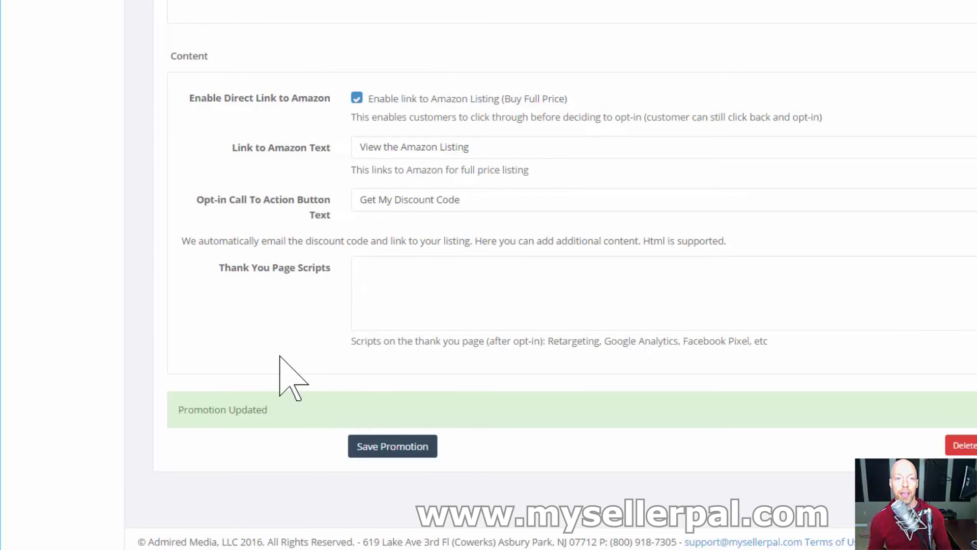
Step: Select the promotion's full Thank You Page Url for copying
{"action": "scroll", "coordinate": [283, 366], "scroll_direction": "up", "scroll_amount": 15}
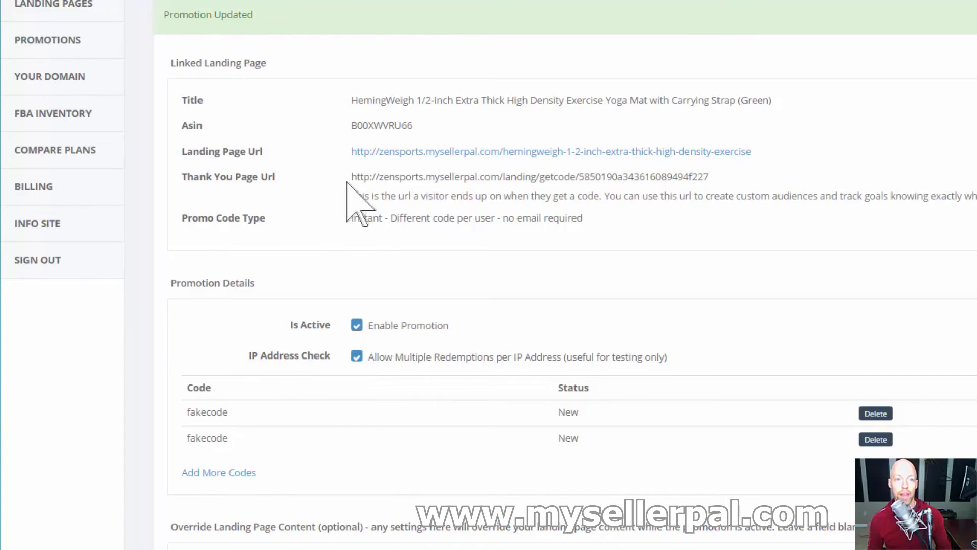
{"action": "left_click_drag", "start_coordinate": [350, 178], "coordinate": [726, 166]}
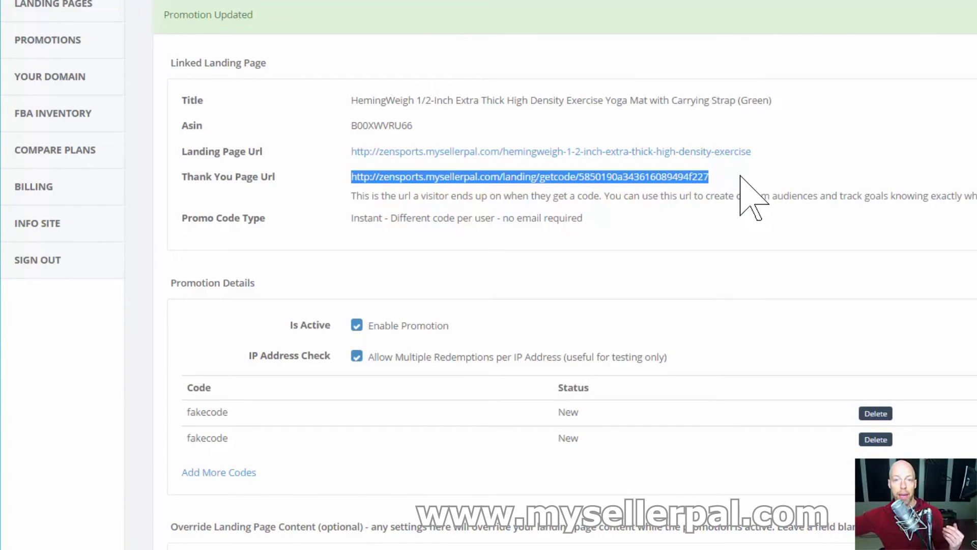
{"action": "left_click", "coordinate": [741, 176]}
{"action": "left_click_drag", "start_coordinate": [734, 178], "coordinate": [351, 178]}
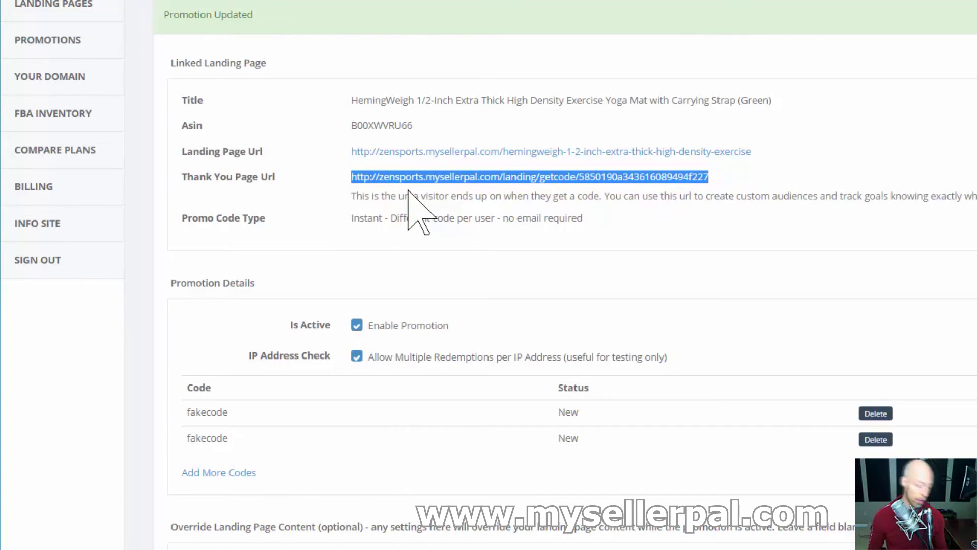
Step: Test the promotion by opening its landing page, requesting a discount code and checking the thank-you page address
{"action": "left_click", "coordinate": [444, 151]}
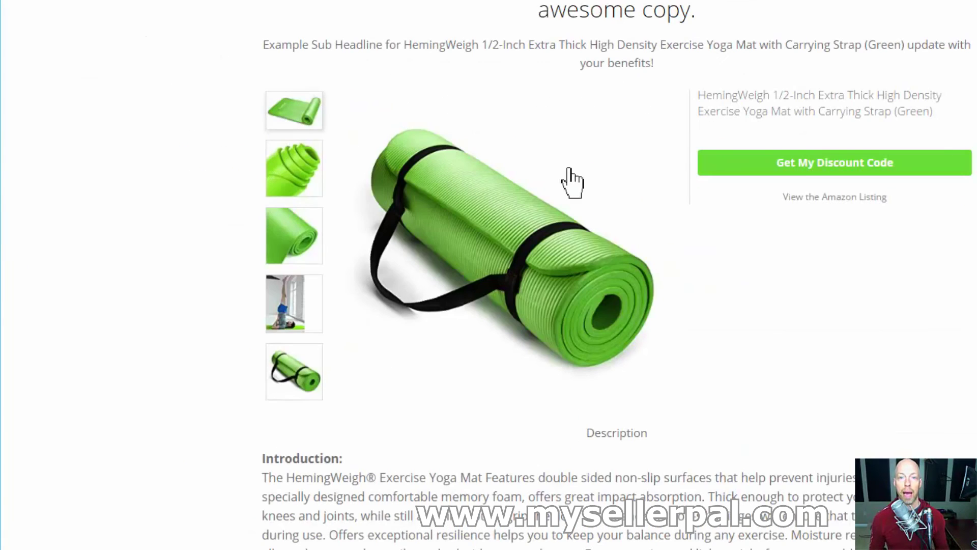
{"action": "left_click", "coordinate": [707, 169]}
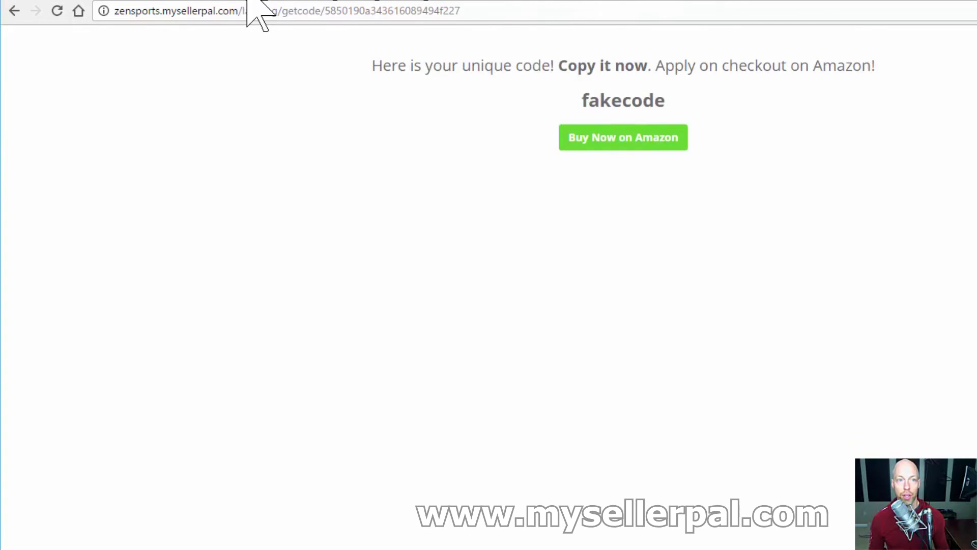
{"action": "left_click", "coordinate": [495, 16]}
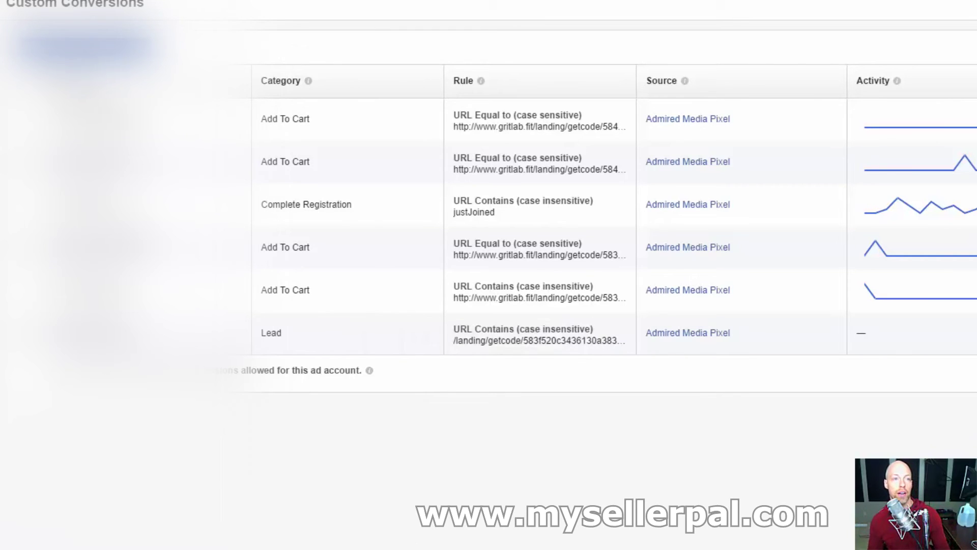
{"action": "left_click", "coordinate": [85, 48]}
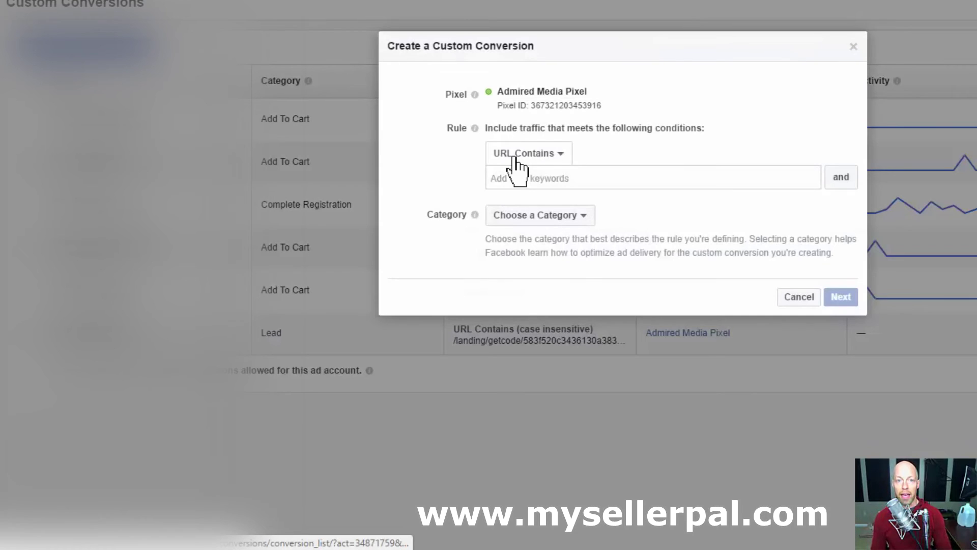
{"action": "left_click", "coordinate": [555, 158]}
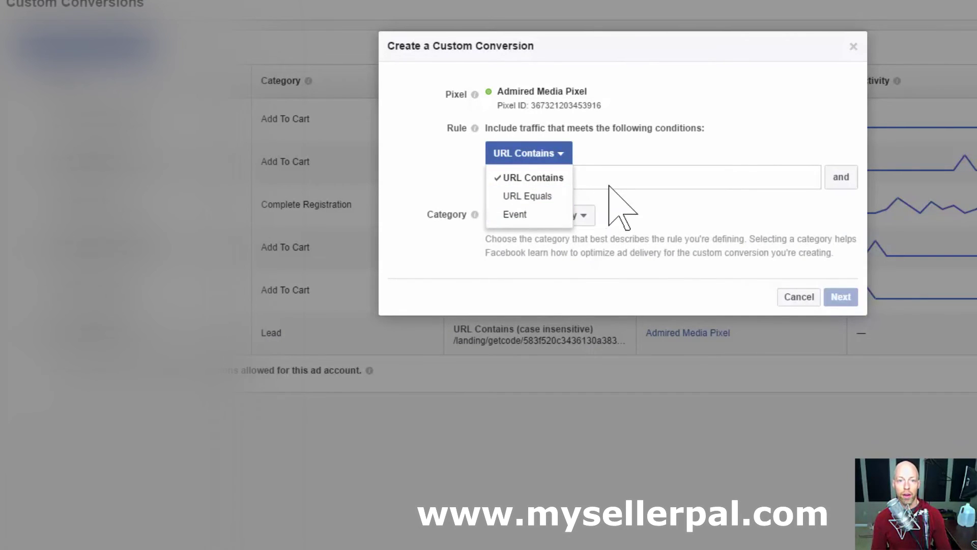
{"action": "left_click", "coordinate": [554, 197]}
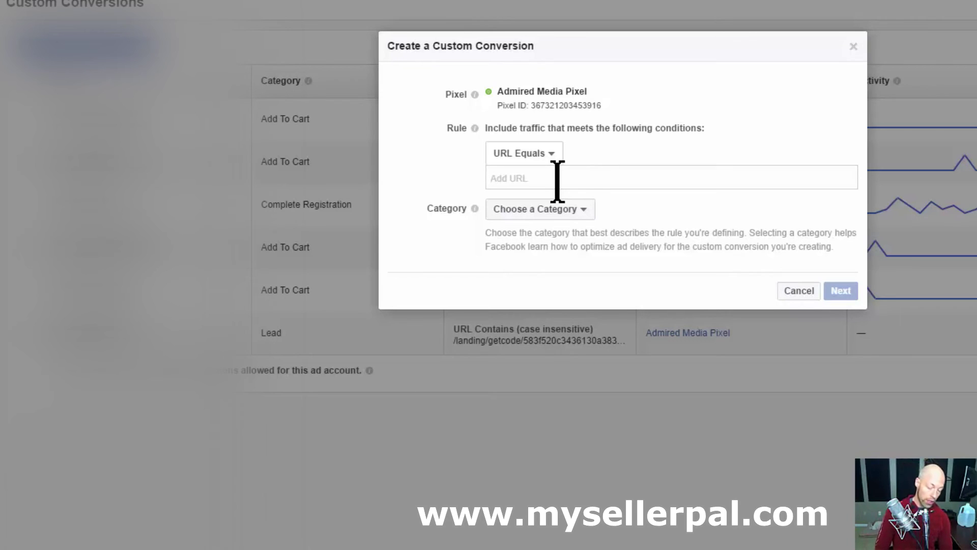
{"action": "key", "text": "ctrl+v"}
{"action": "key", "text": "Home"}
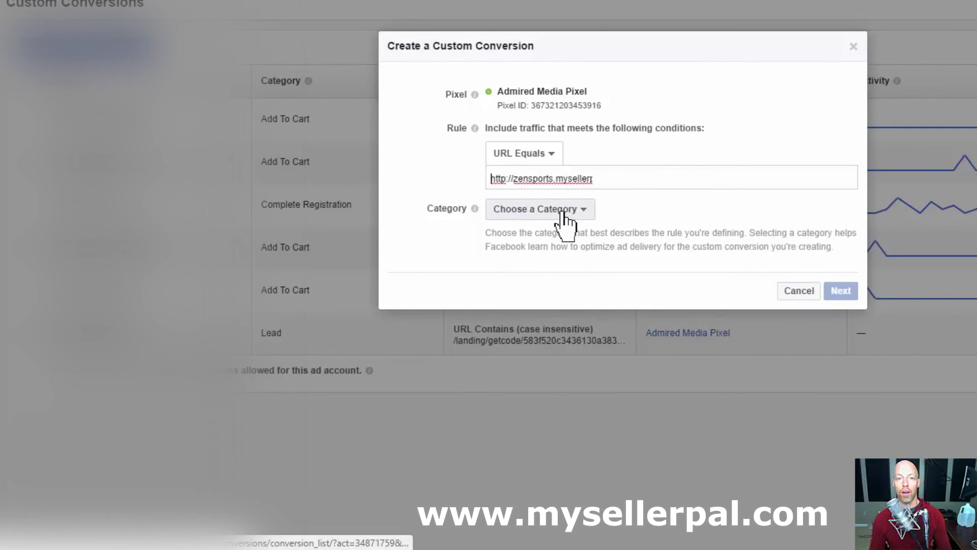
Step: Set the custom conversion's category to Add To Cart and continue to its naming step
{"action": "left_click", "coordinate": [562, 218]}
{"action": "left_click", "coordinate": [567, 234]}
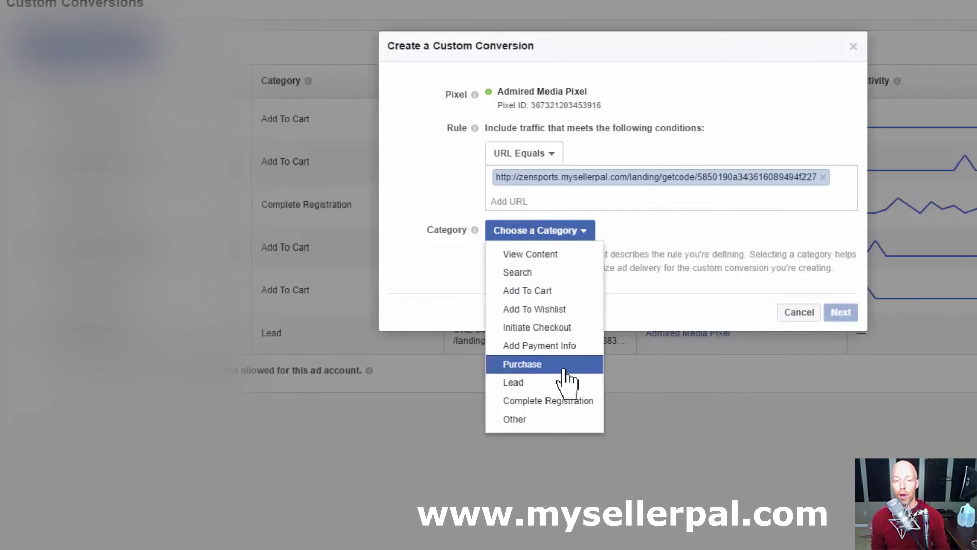
{"action": "left_click", "coordinate": [556, 296]}
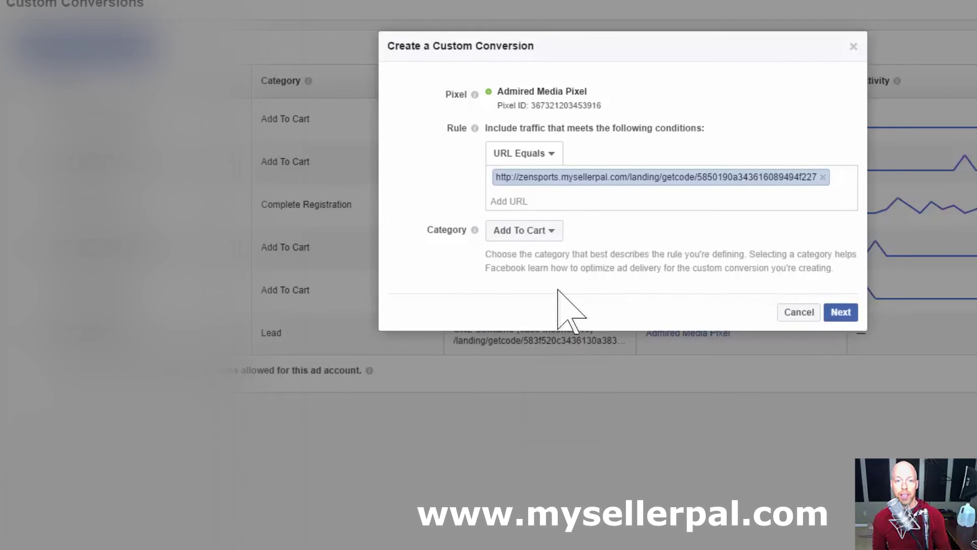
{"action": "left_click", "coordinate": [841, 312]}
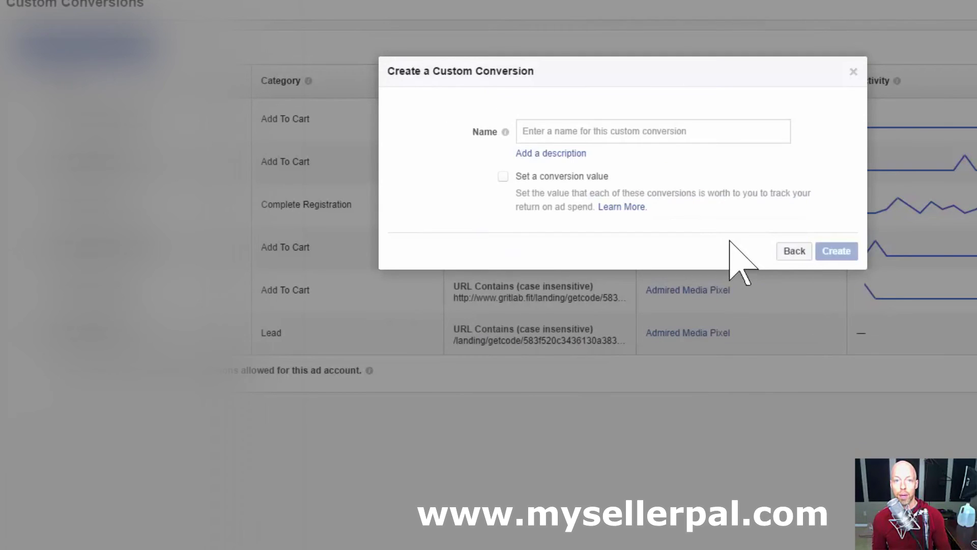
Step: Name the new custom conversion "yoga matt code taken"
{"action": "left_click", "coordinate": [595, 131]}
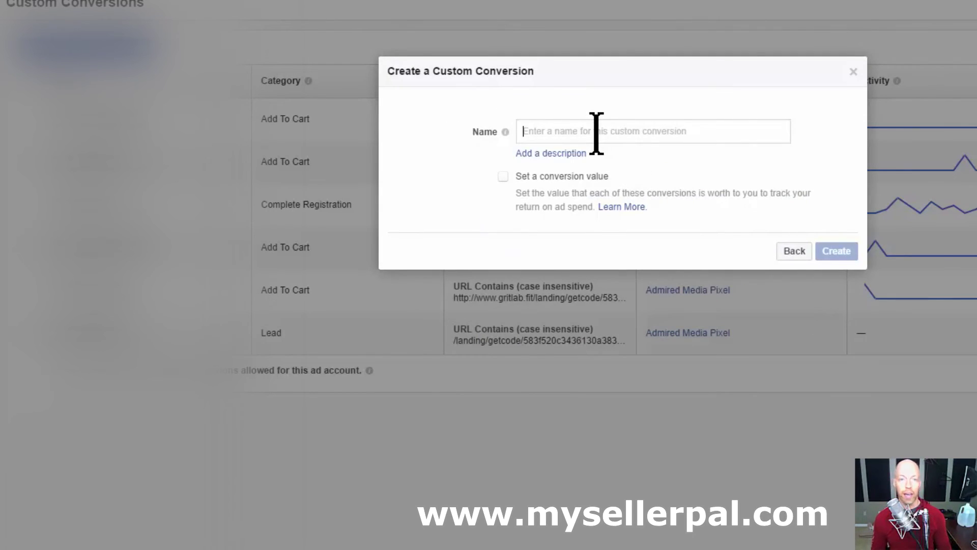
{"action": "type", "text": "yo"}
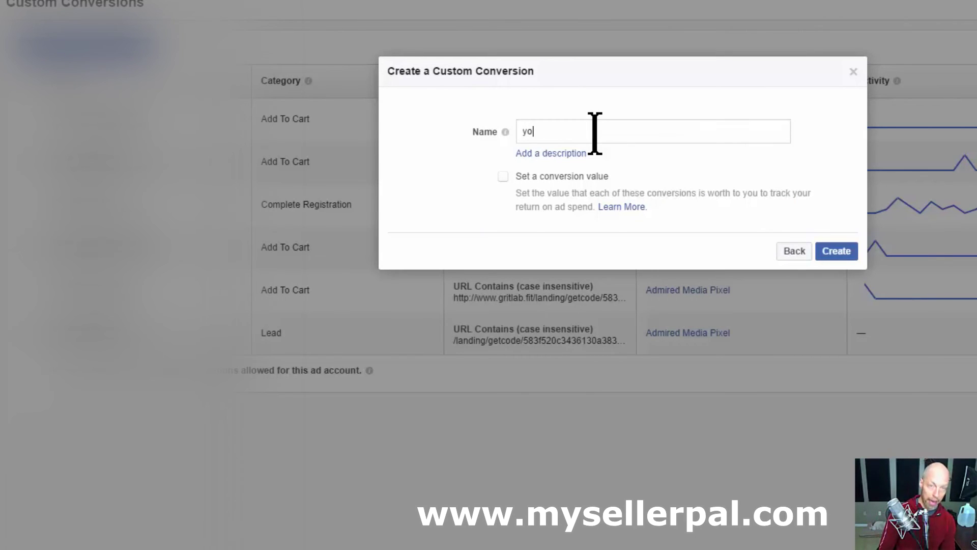
{"action": "type", "text": "ga matt "}
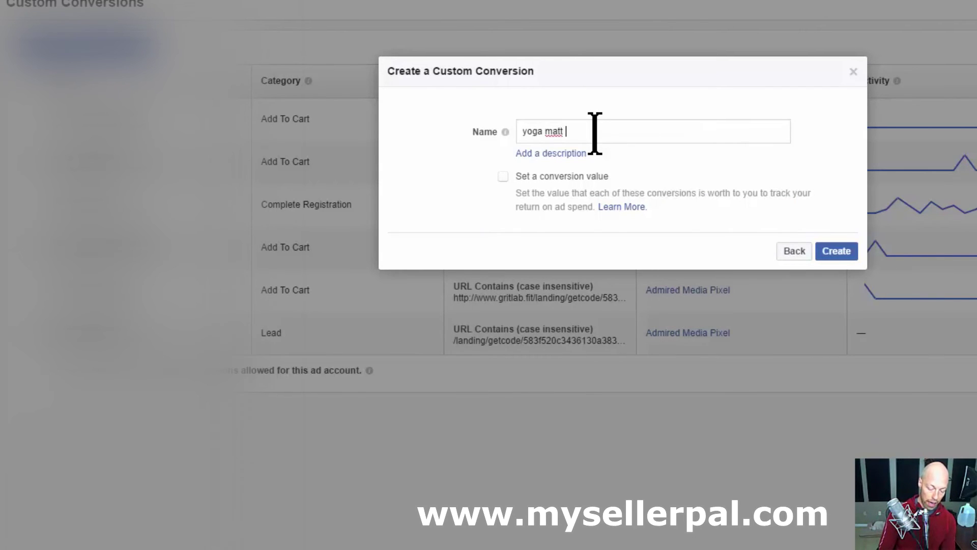
{"action": "type", "text": "code r"}
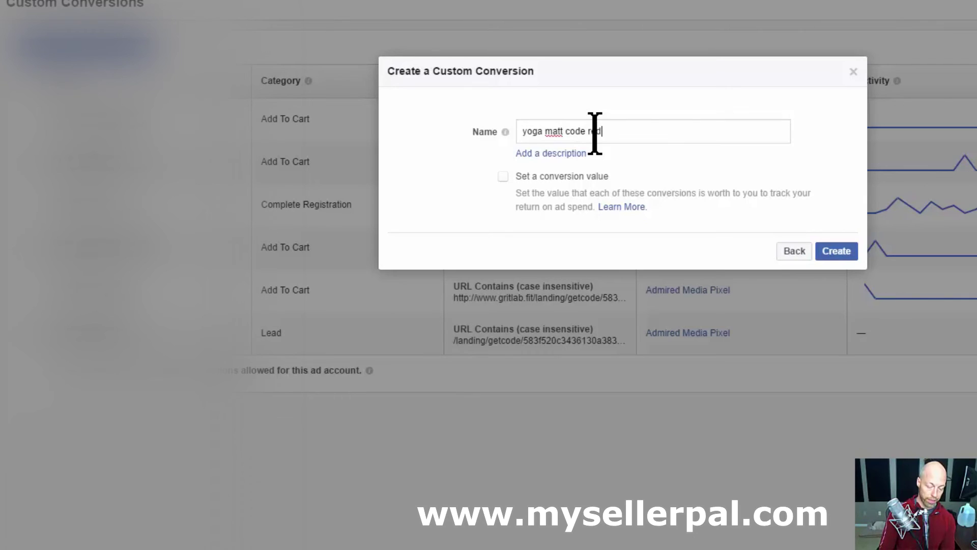
{"action": "key", "text": "BackSpace"}
{"action": "type", "text": "taken"}
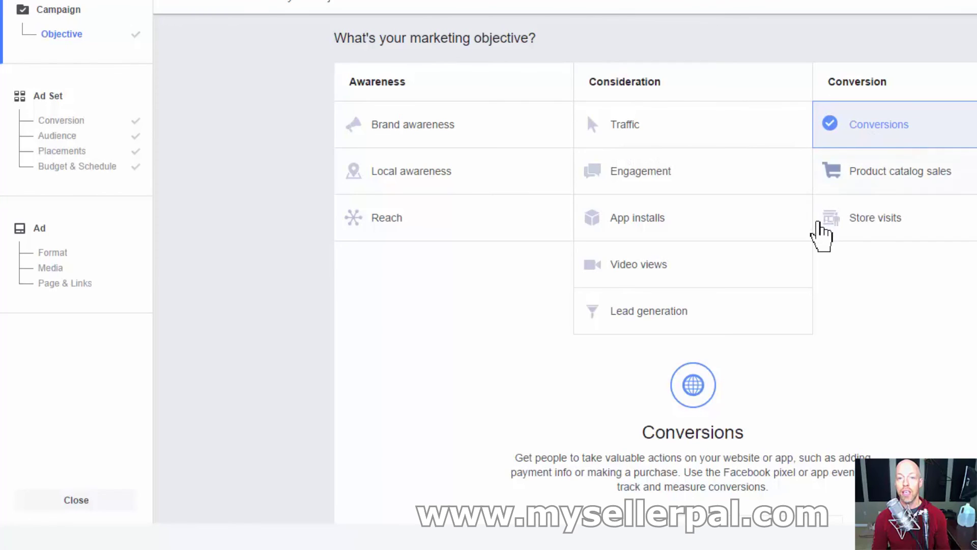
Step: Continue the campaign with the Conversions objective to its ad set and review the conversion and custom audience settings
{"action": "scroll", "coordinate": [478, 294], "scroll_direction": "down", "scroll_amount": 1}
{"action": "scroll", "coordinate": [480, 298], "scroll_direction": "down", "scroll_amount": 3}
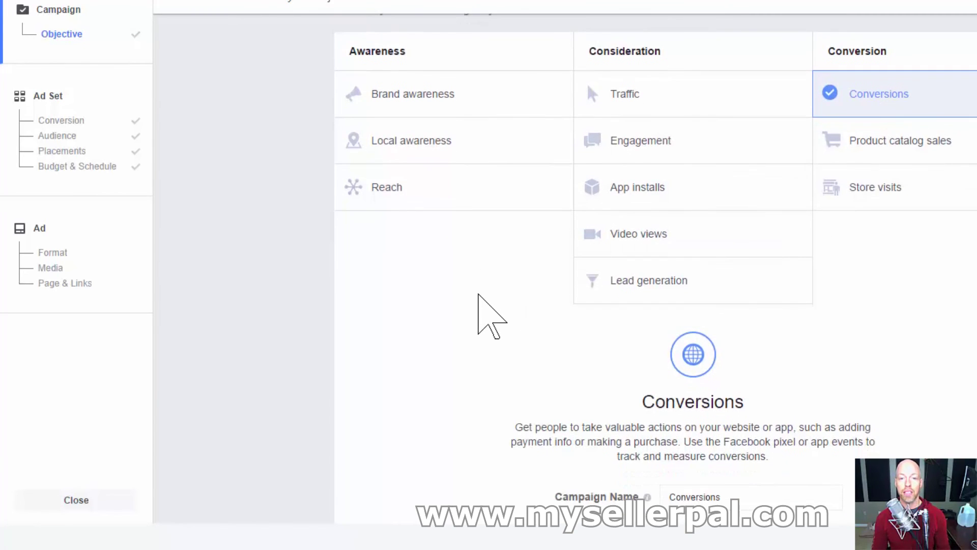
{"action": "left_click", "coordinate": [710, 423]}
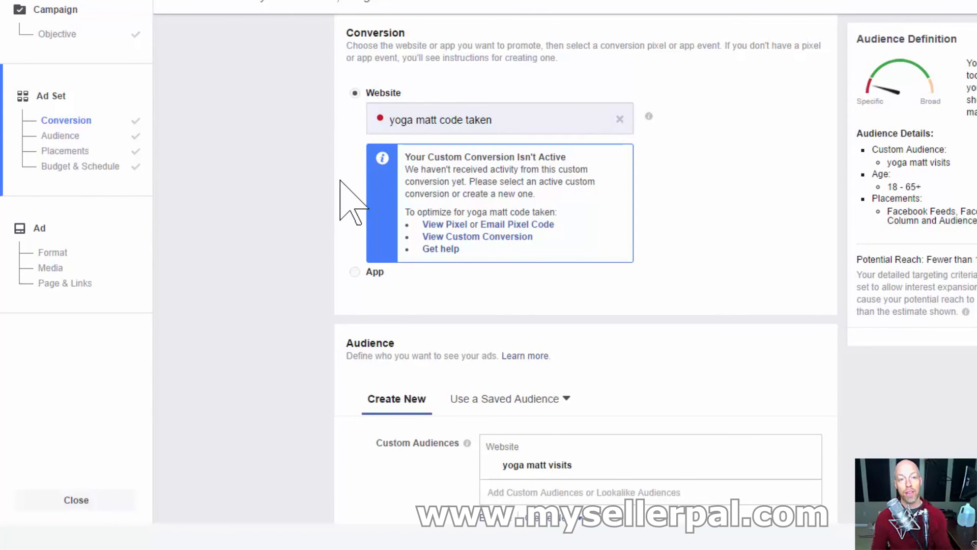
{"action": "scroll", "coordinate": [340, 180], "scroll_direction": "down", "scroll_amount": 1}
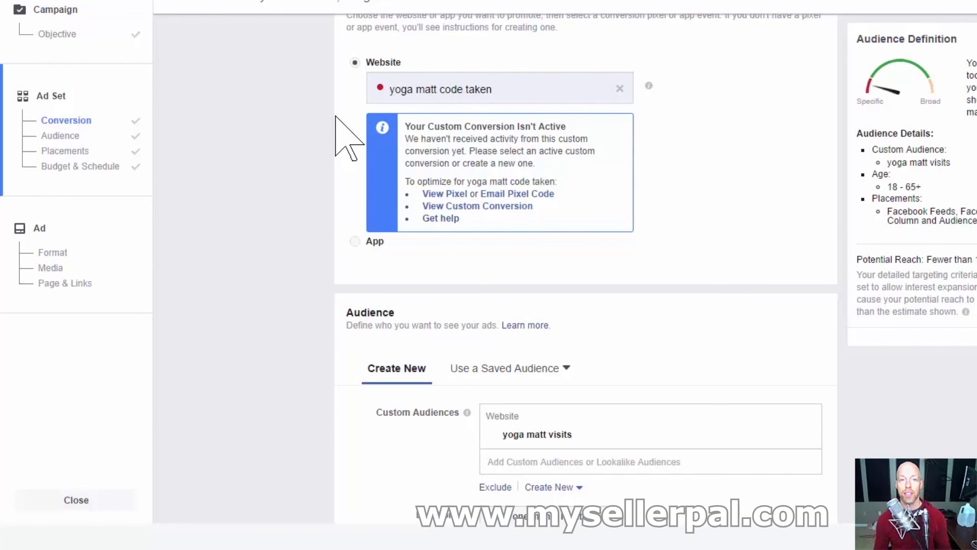
{"action": "scroll", "coordinate": [336, 117], "scroll_direction": "down", "scroll_amount": 3}
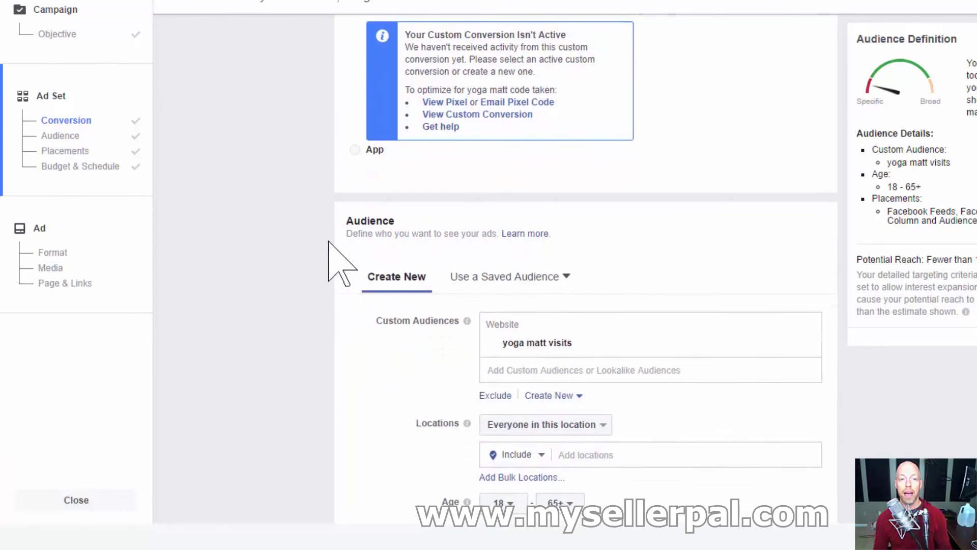